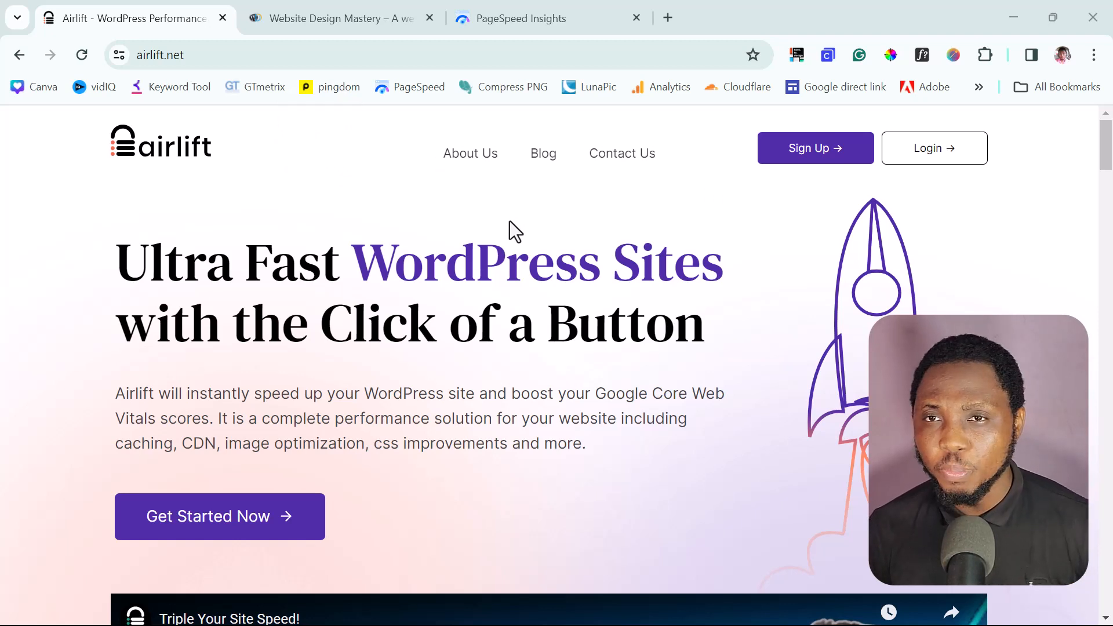
Look through the Airlift homepage's benefits, caching, asset optimization and image optimization sections
scroll(509, 222, "down", 1)
scroll(509, 221, "down", 15)
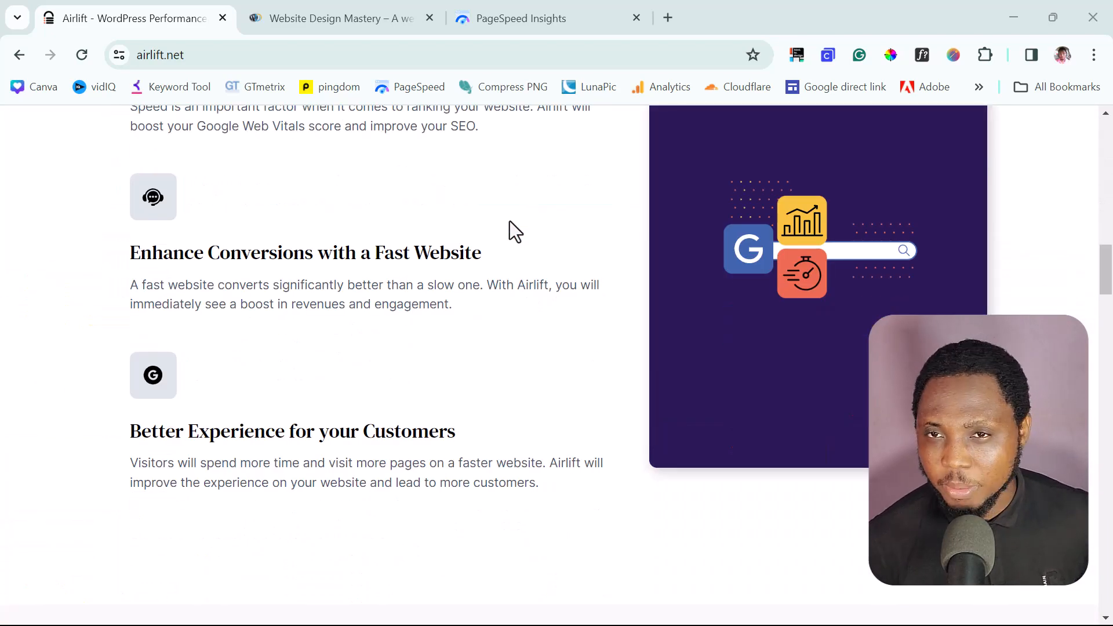
scroll(509, 221, "down", 10)
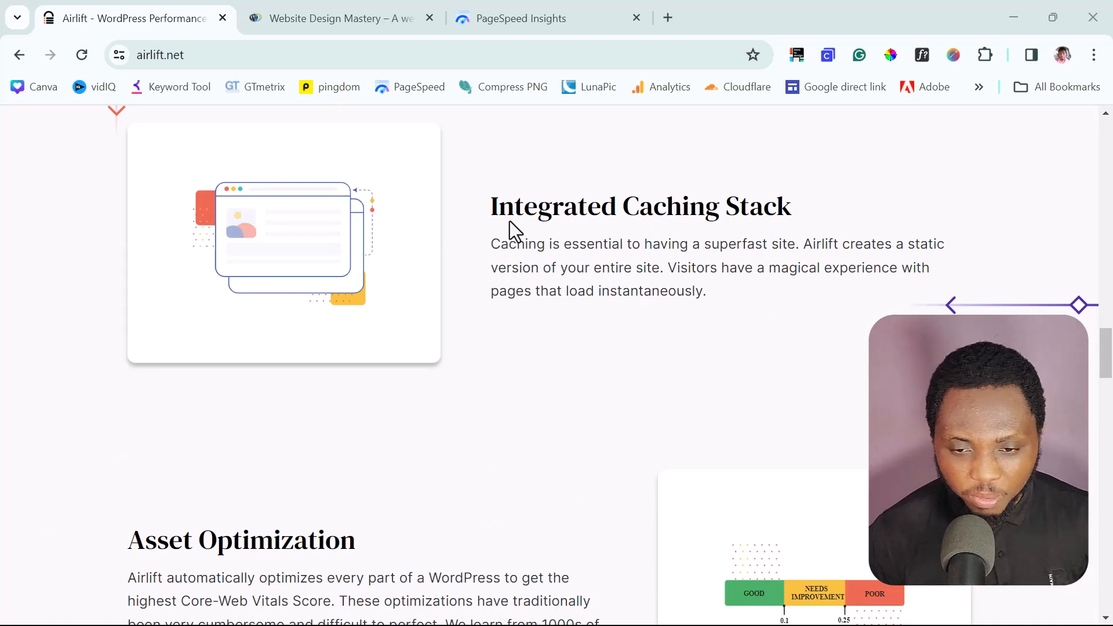
scroll(510, 220, "down", 5)
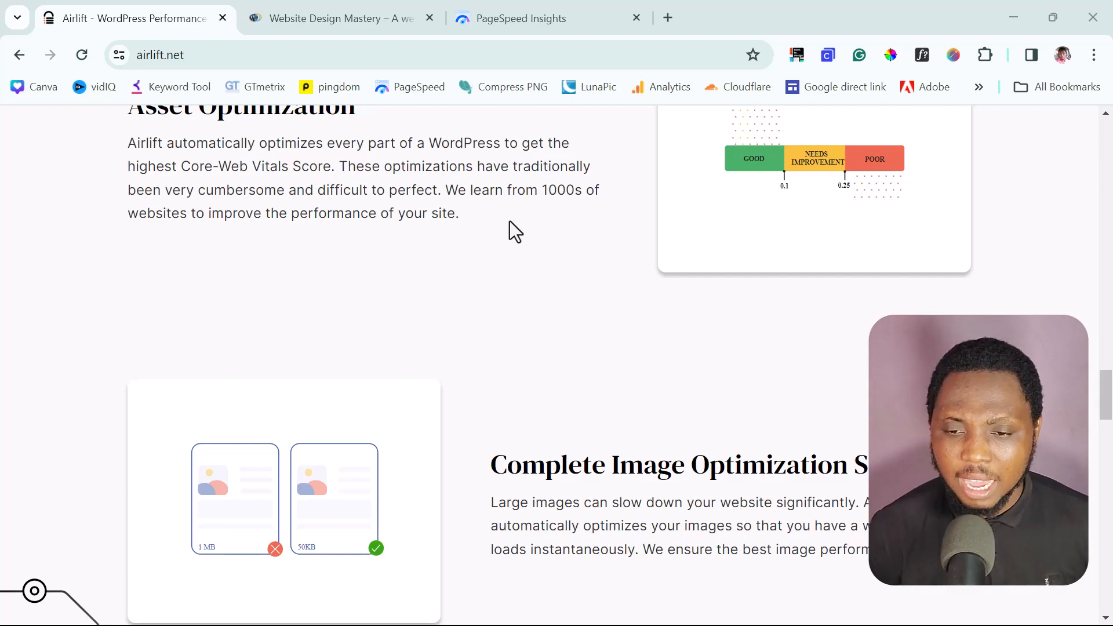
scroll(509, 220, "up", 10)
scroll(509, 220, "up", 15)
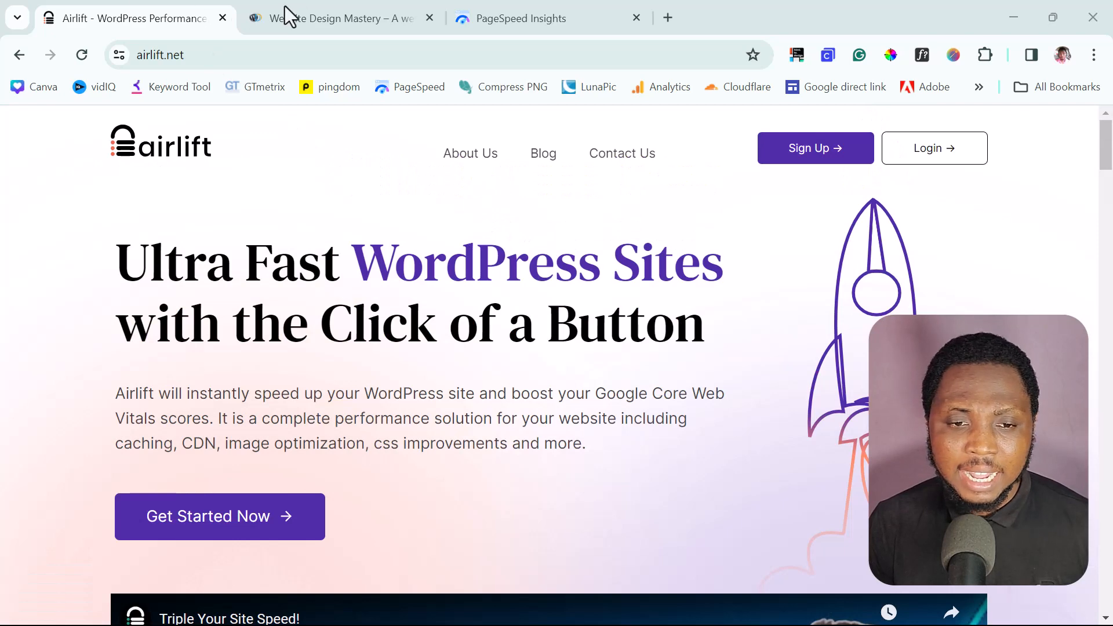
Switch to the Website Design Mastery homepage, look it over, and copy its URL
left_click(339, 8)
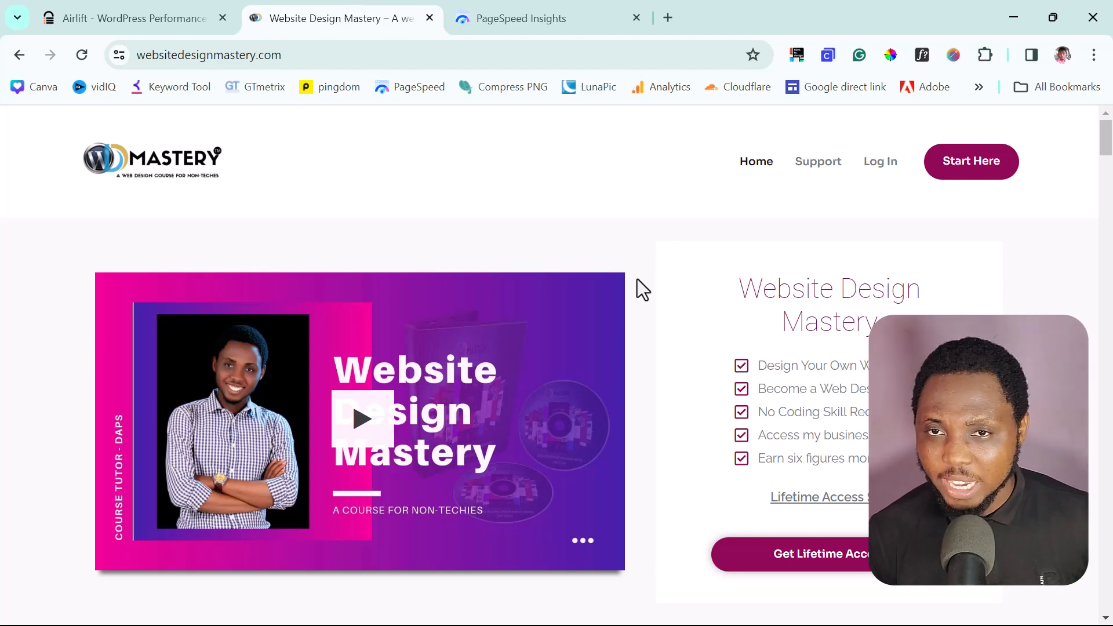
scroll(700, 284, "down", 6)
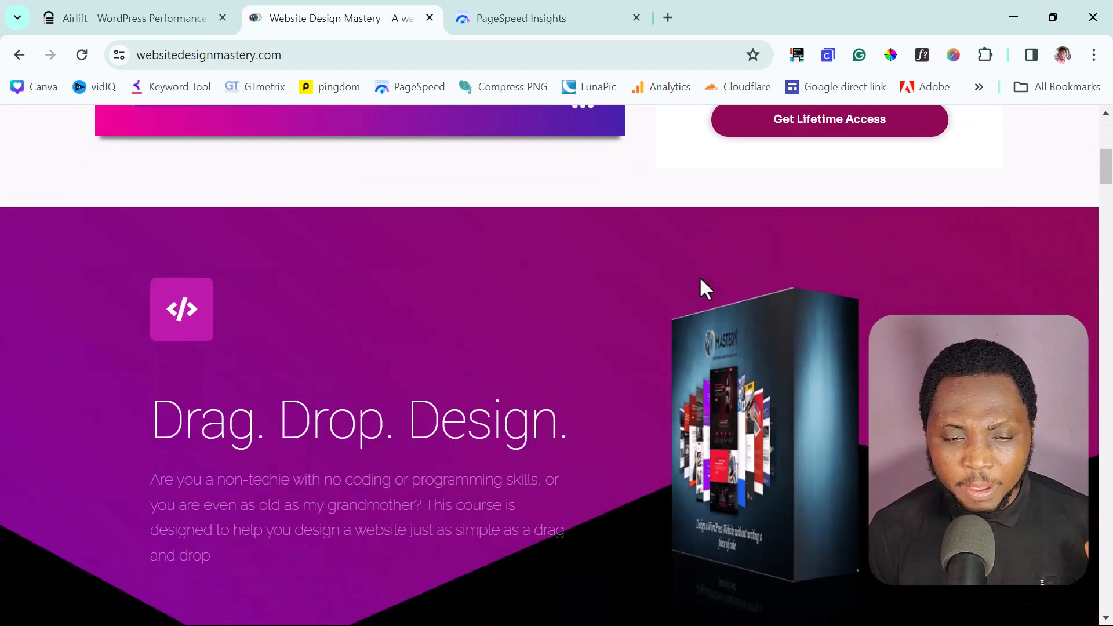
scroll(699, 277, "up", 6)
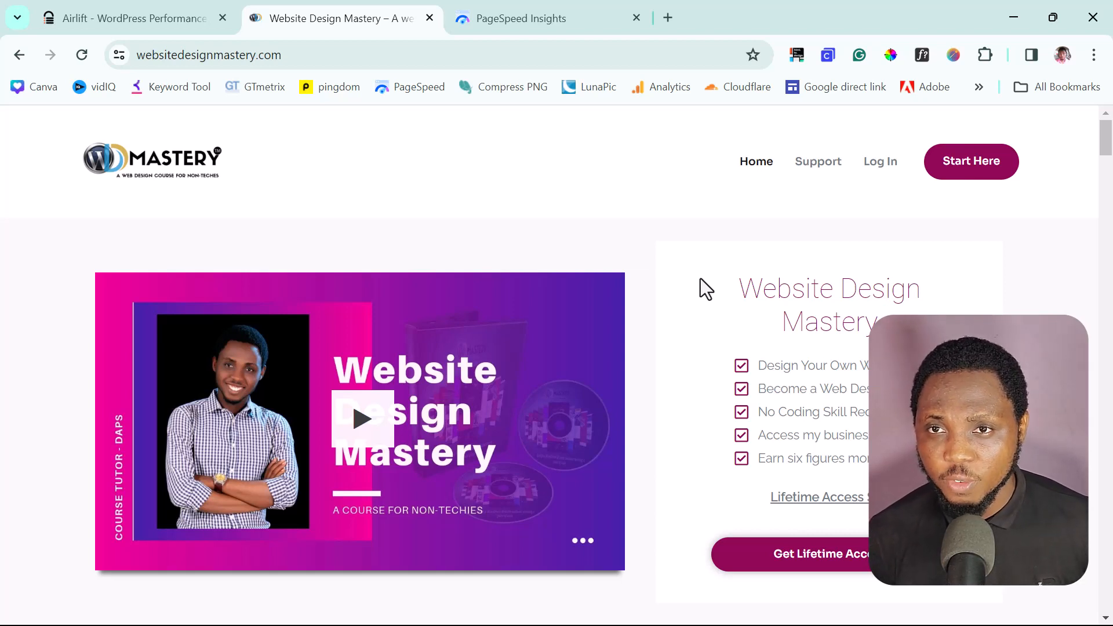
left_click(309, 51)
right_click(165, 50)
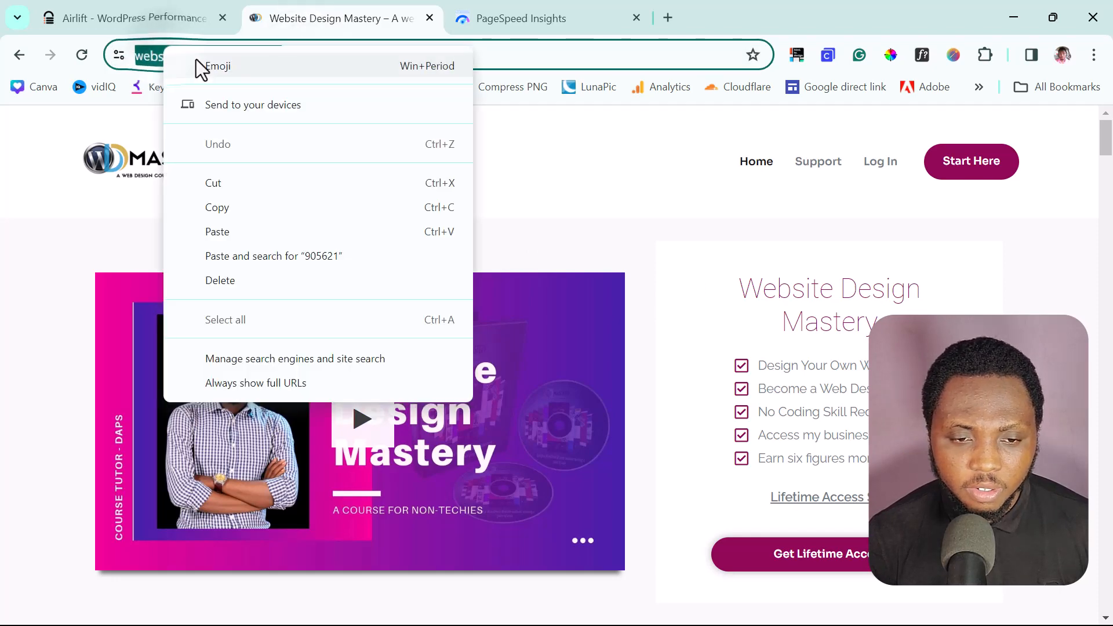
left_click(218, 204)
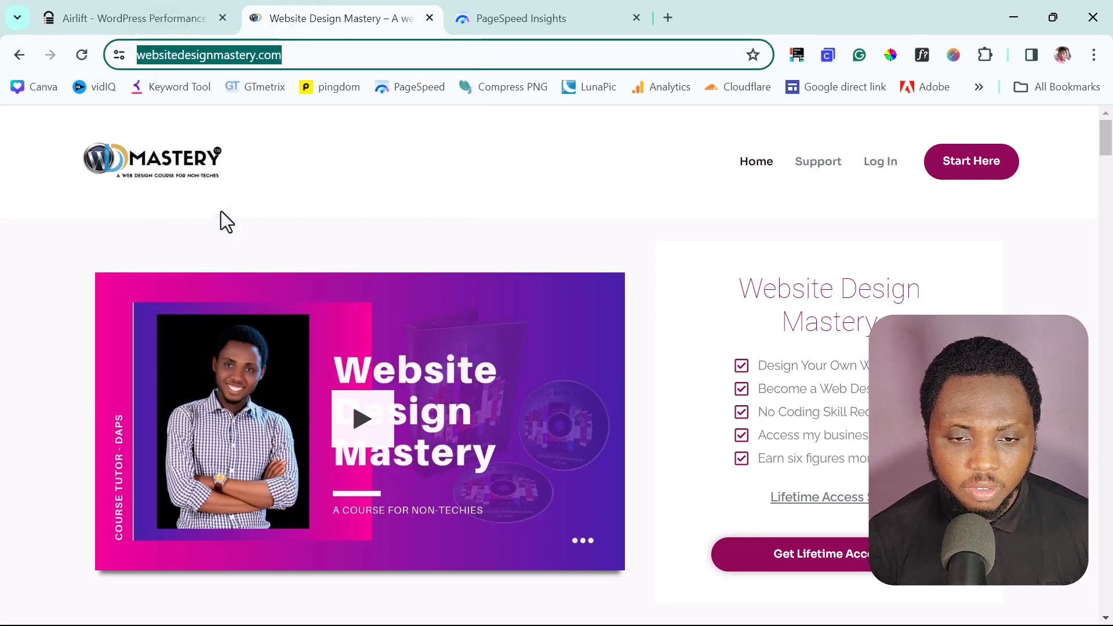
left_click(506, 19)
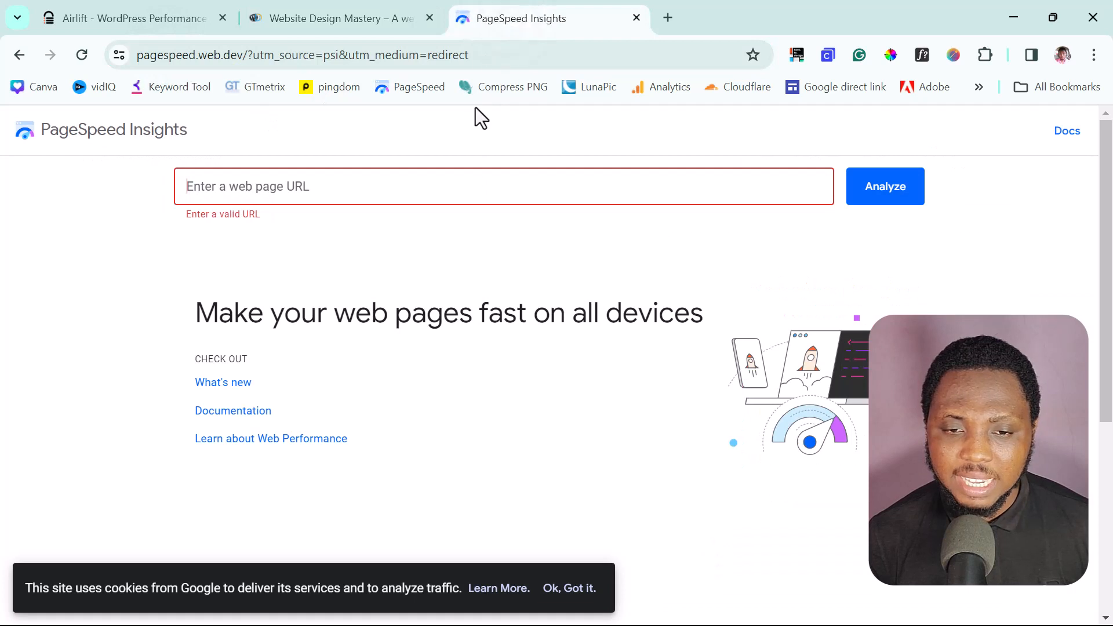
left_click(275, 189)
key("ctrl+v")
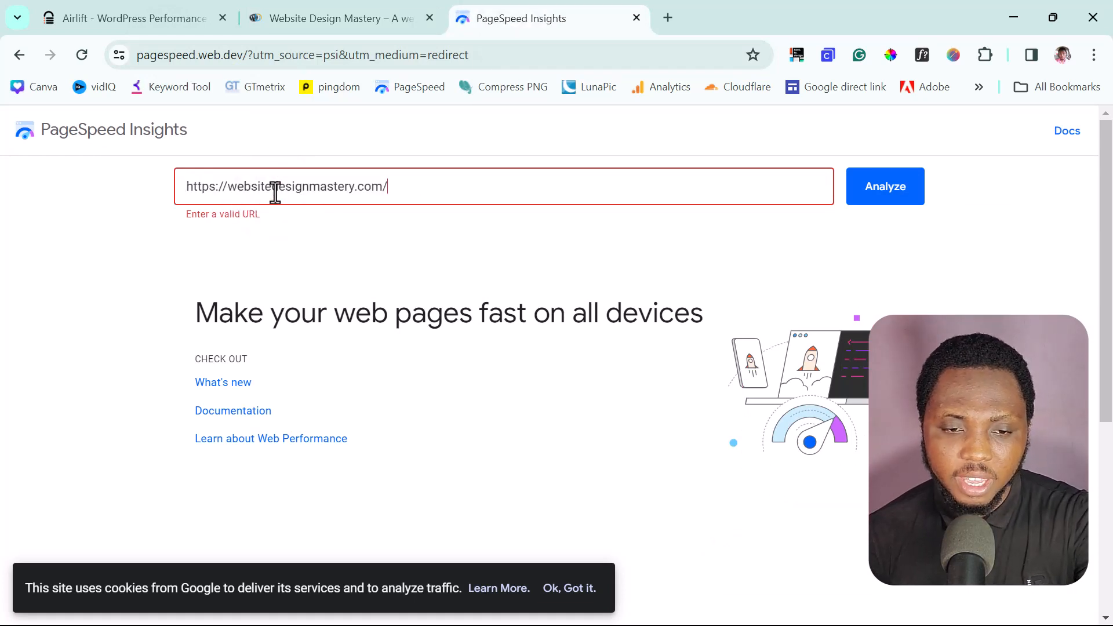
left_click(881, 191)
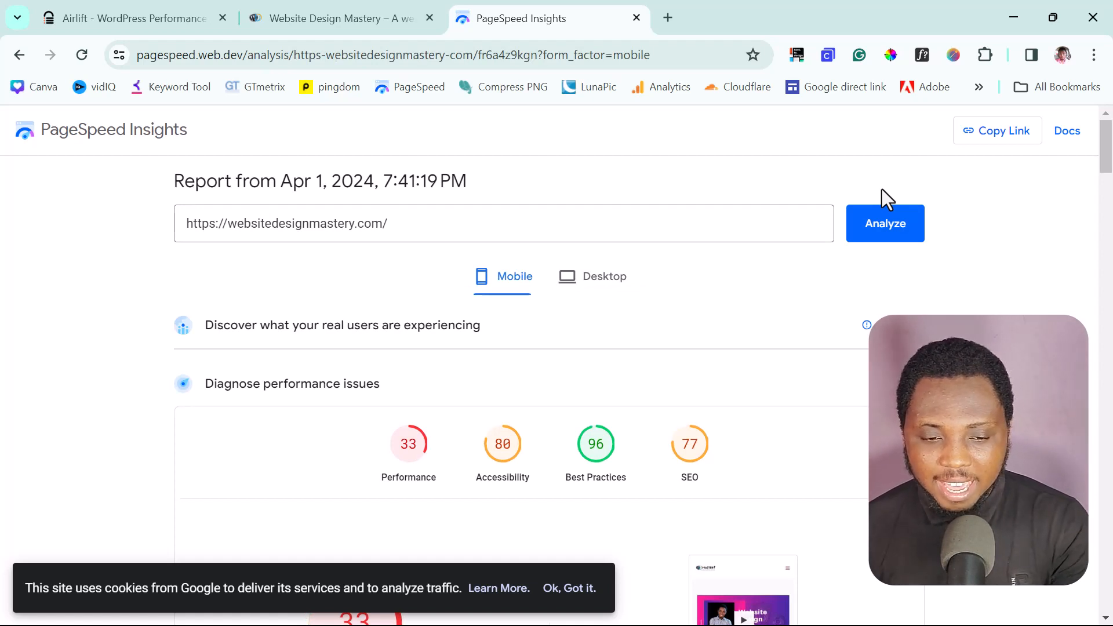
Examine the mobile report's scores, performance metrics and diagnostics for the analyzed site
scroll(550, 360, "down", 3)
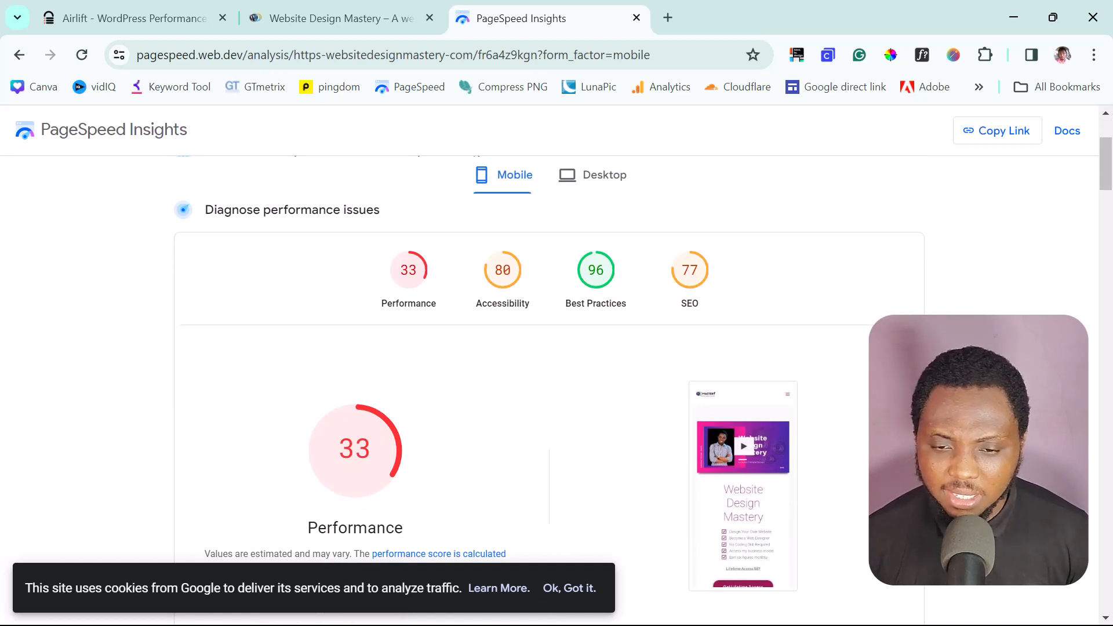
scroll(549, 359, "down", 2)
scroll(549, 359, "down", 6)
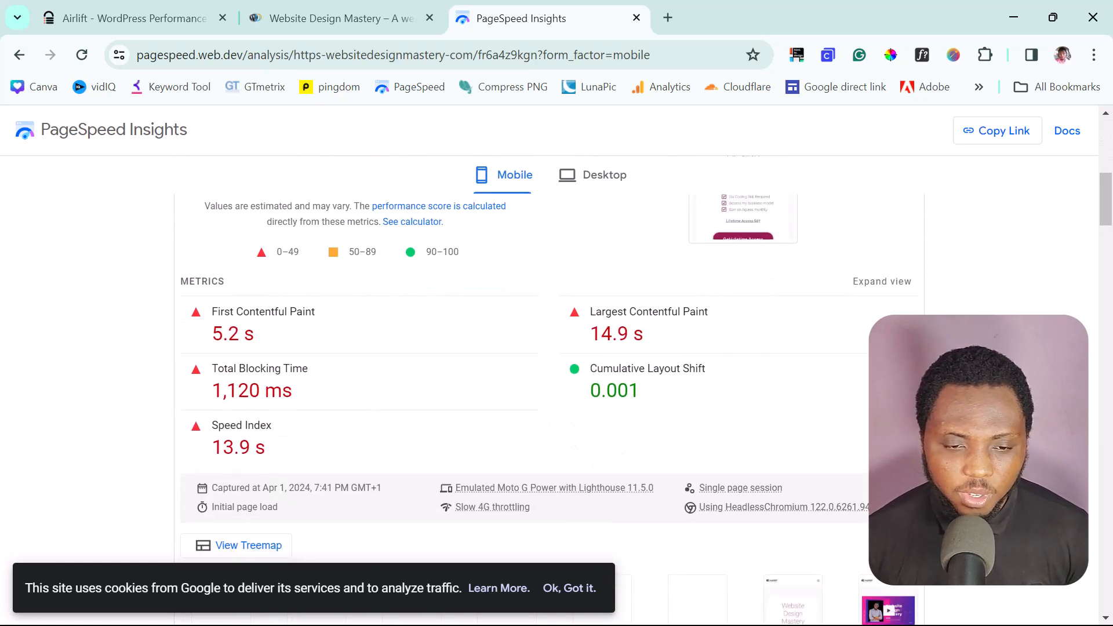
scroll(550, 359, "down", 3)
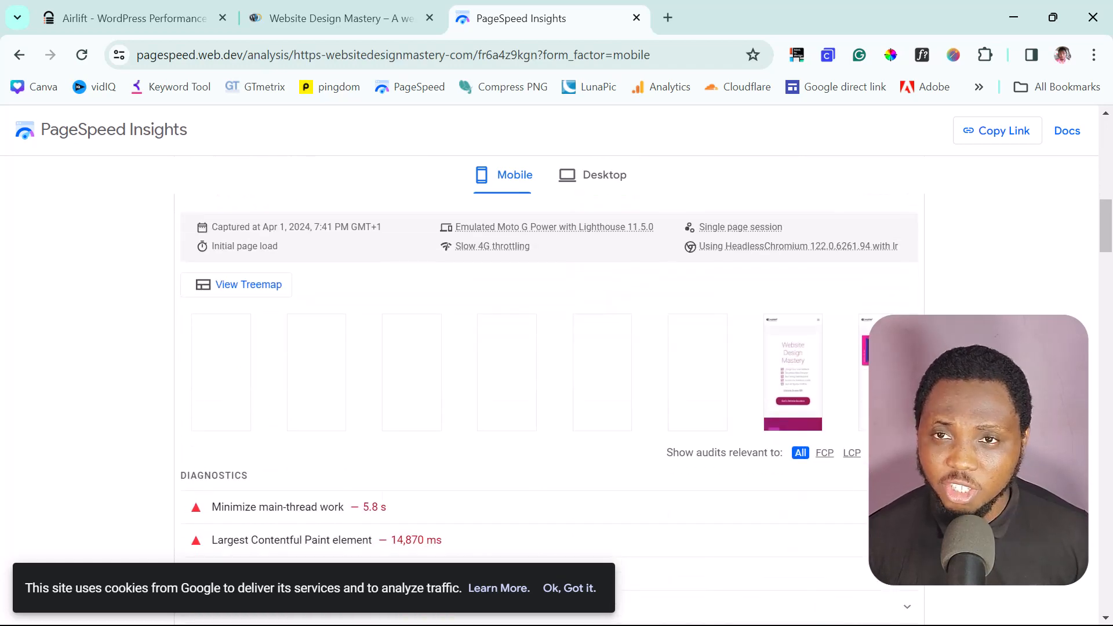
scroll(550, 359, "down", 5)
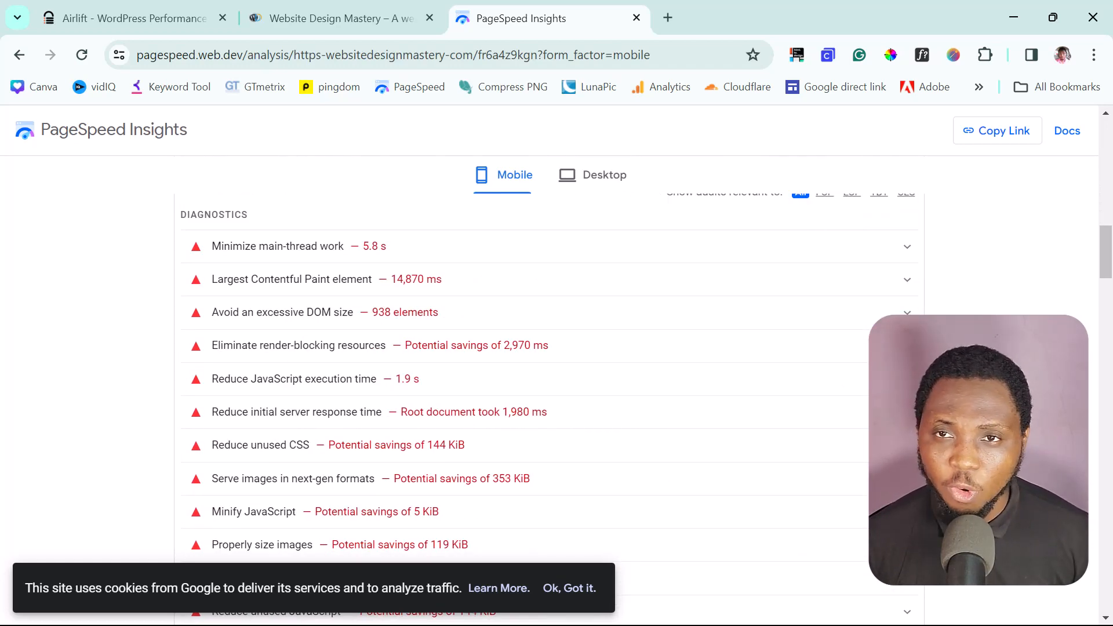
scroll(549, 359, "down", 5)
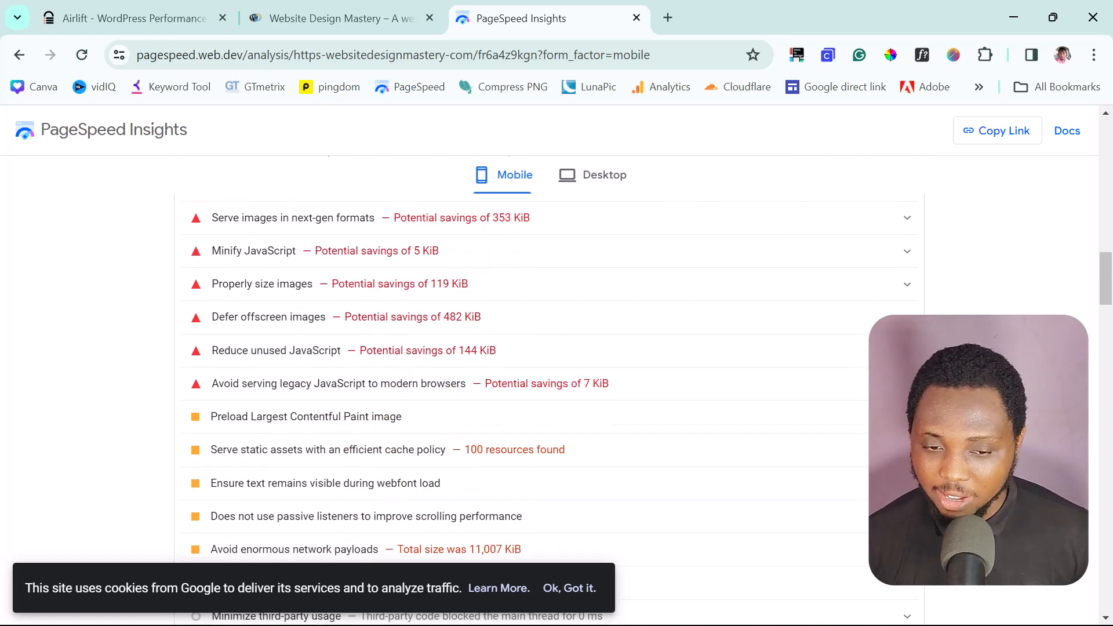
scroll(549, 359, "down", 10)
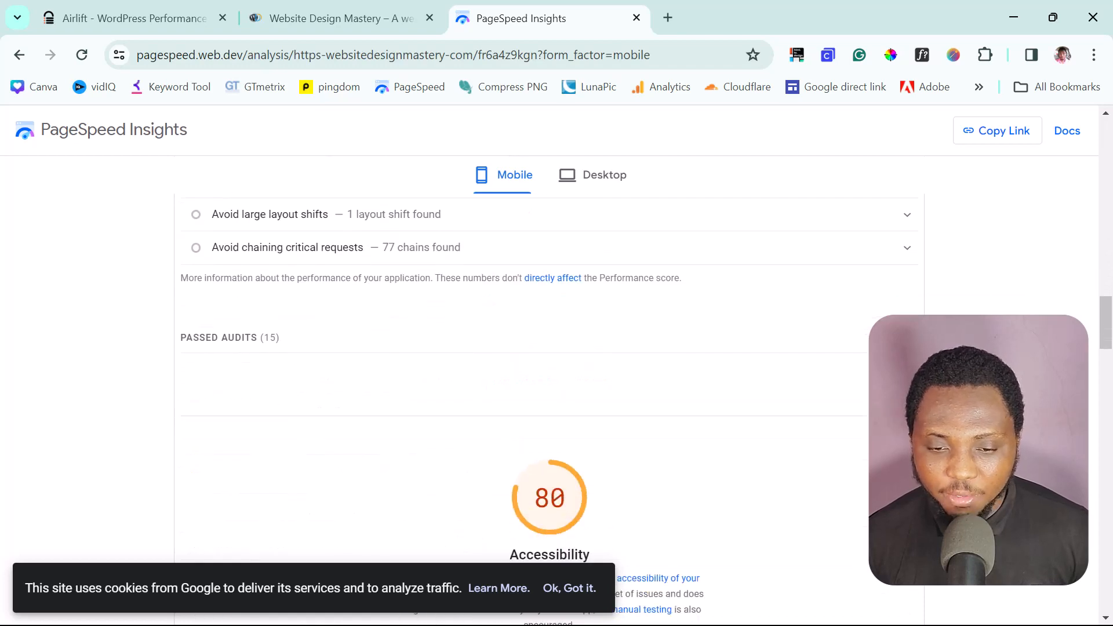
scroll(549, 360, "up", 20)
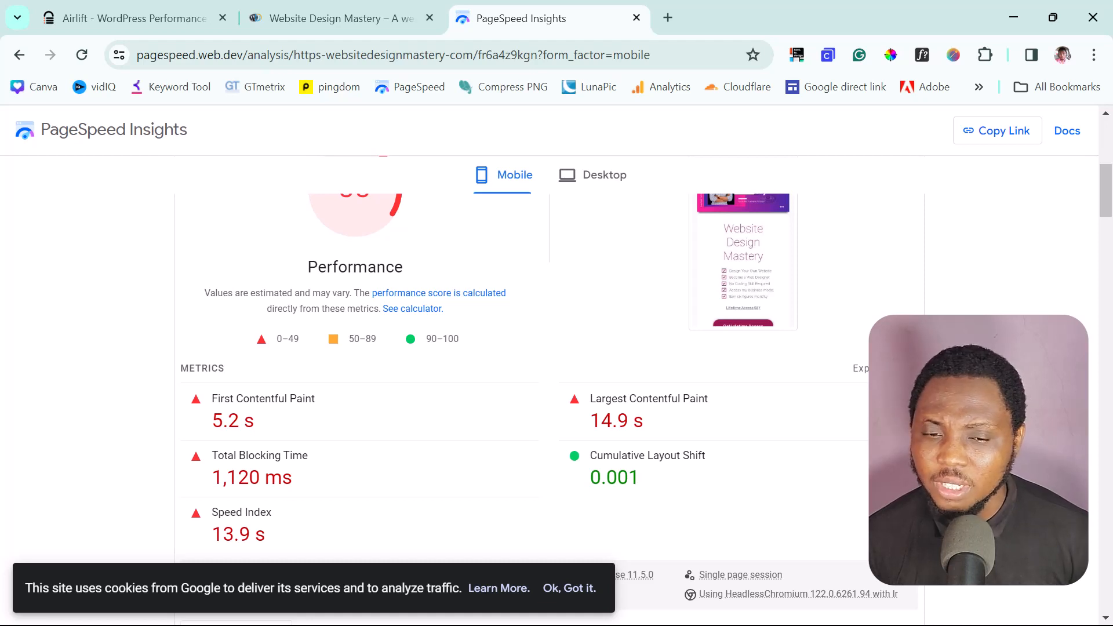
scroll(549, 359, "up", 7)
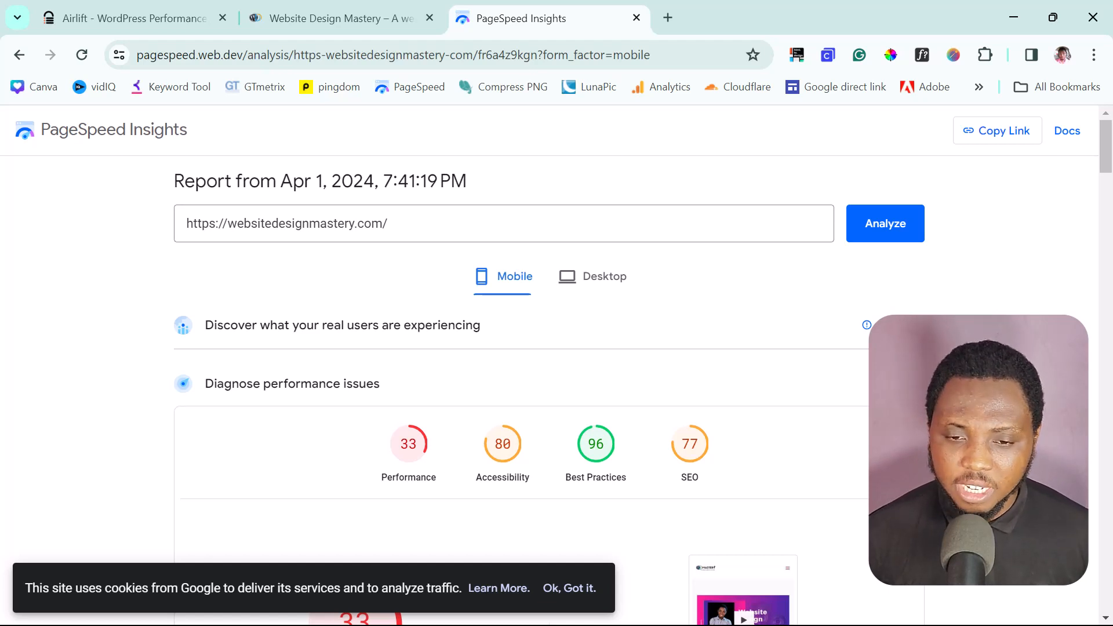
Show the desktop report for the same site and review its scores and metrics
left_click(604, 289)
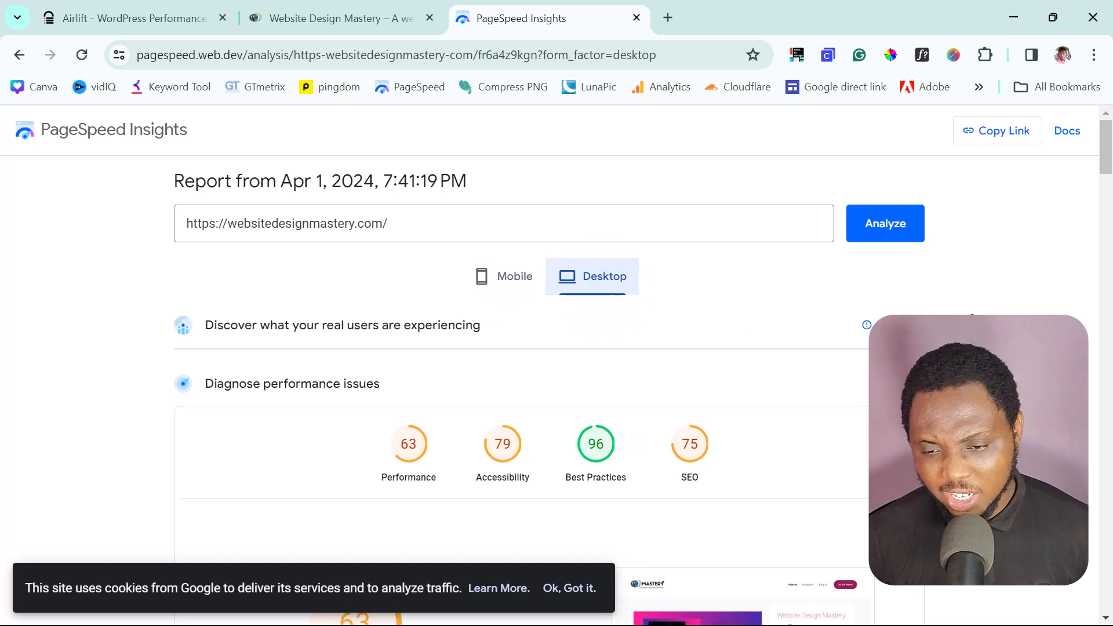
scroll(603, 295, "down", 7)
scroll(556, 360, "up", 7)
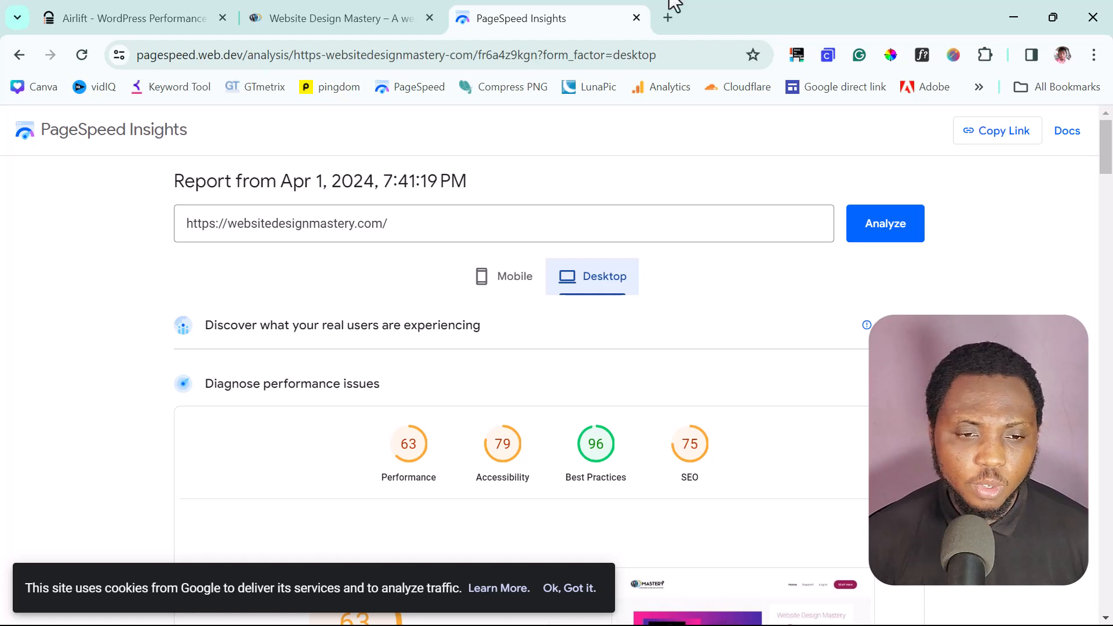
Return to the Airlift site and sign up for a new account with the e-mail, account password and password confirmation
left_click(124, 23)
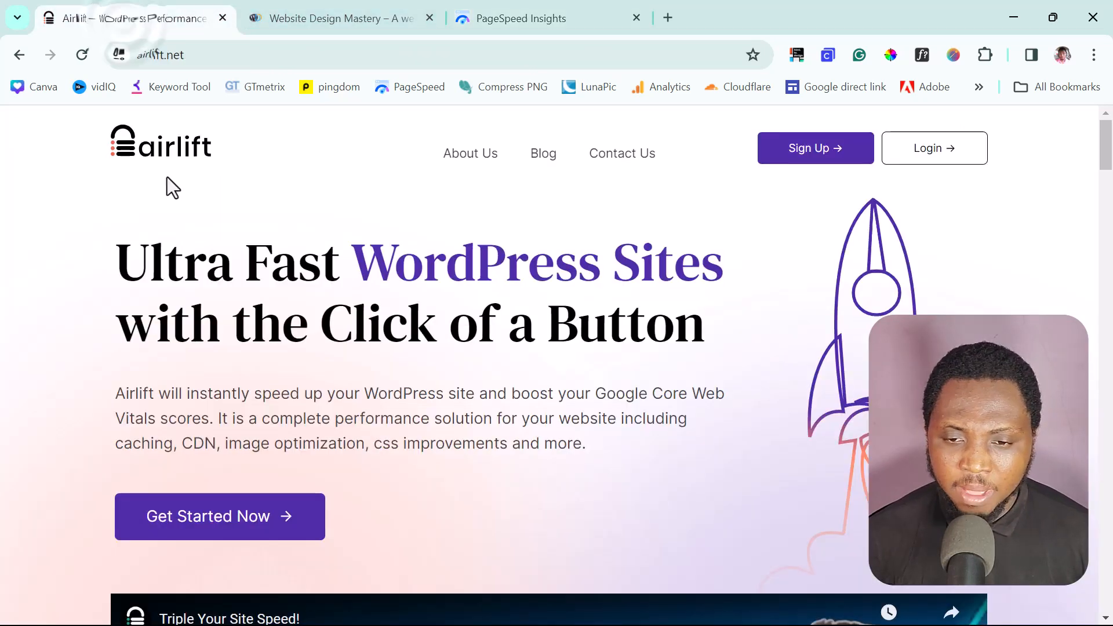
left_click(160, 515)
left_click(450, 378)
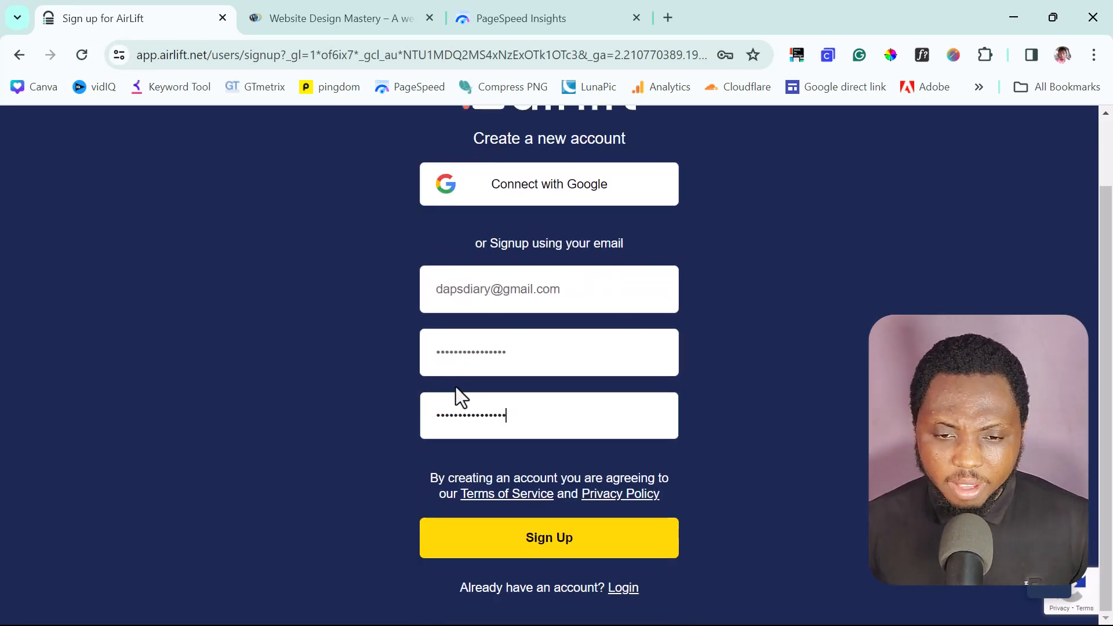
left_click(569, 548)
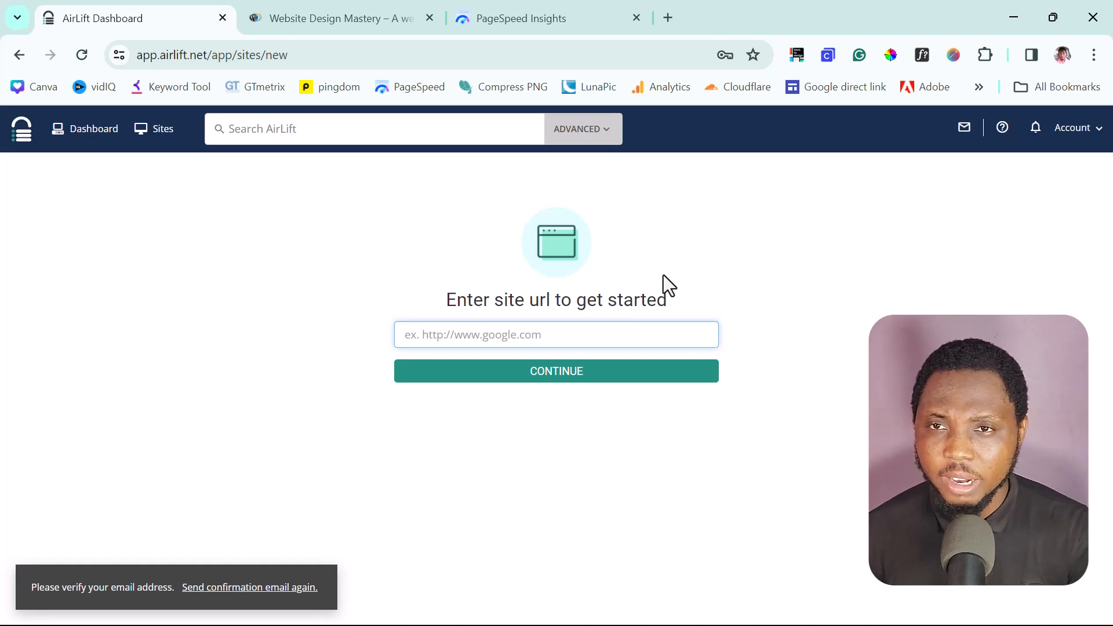
left_click(559, 333)
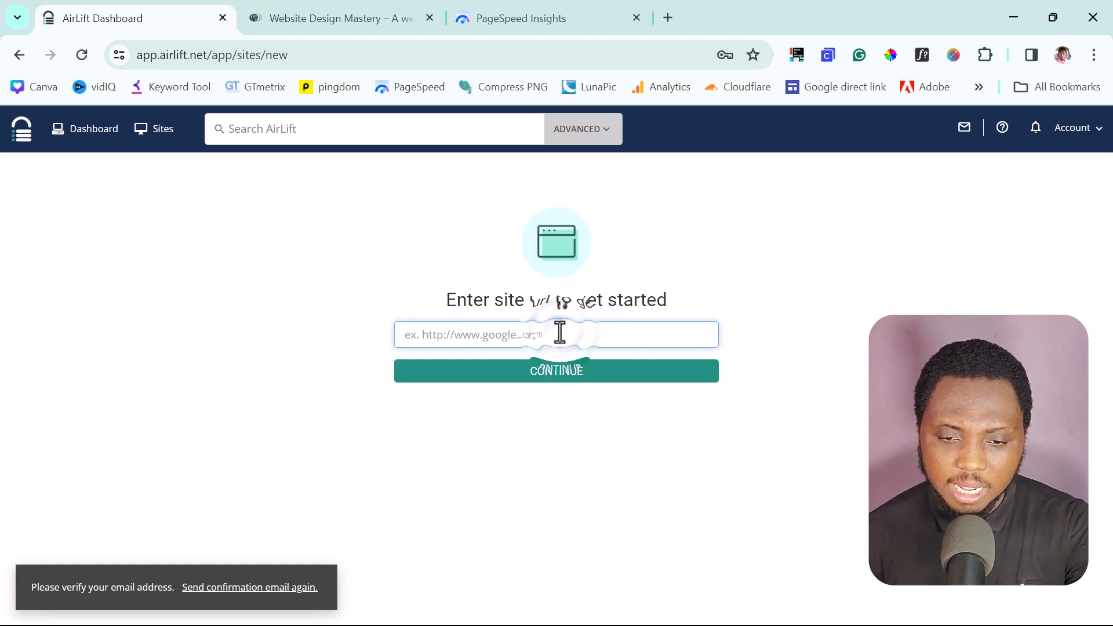
key("ctrl+v")
left_click(584, 378)
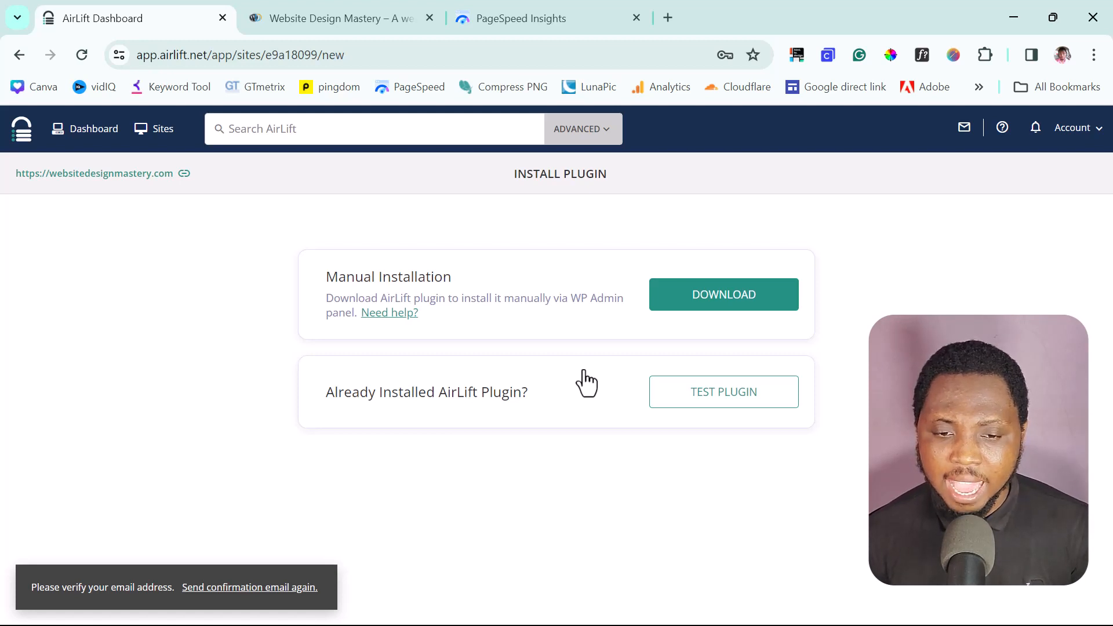
left_click(695, 308)
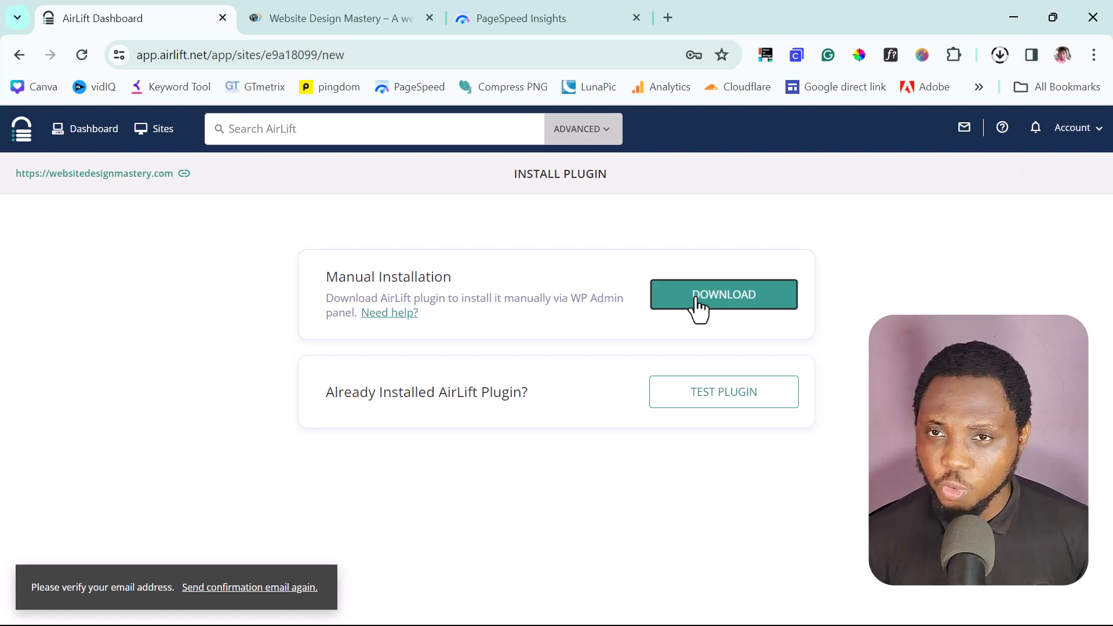
Log in to the Website Design Mastery WordPress dashboard and open the live site in a separate browser tab
left_click(319, 17)
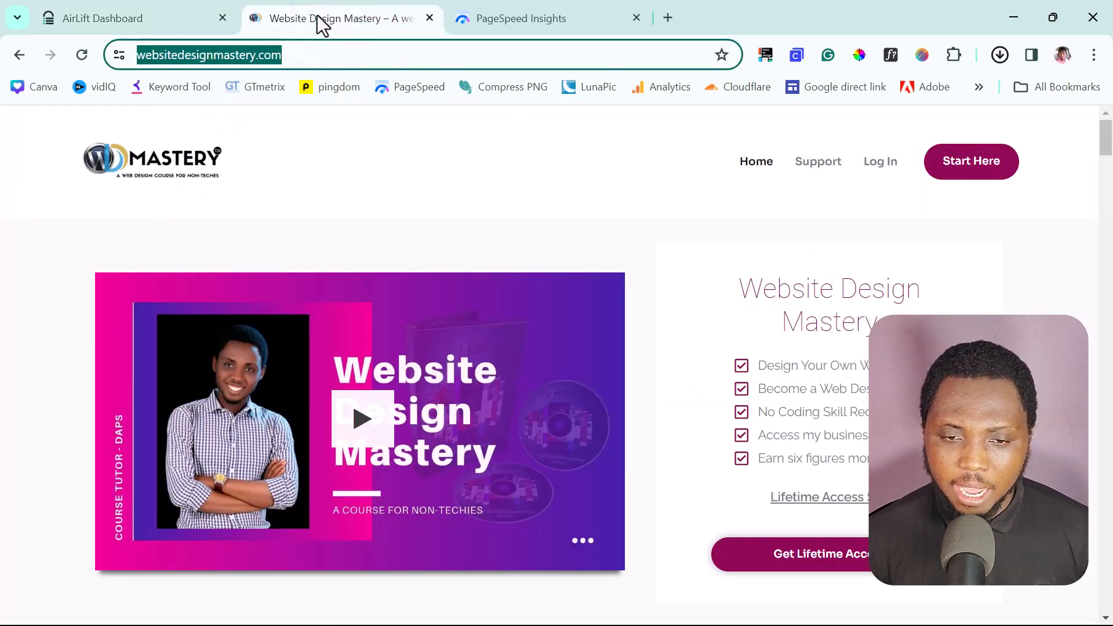
left_click(877, 164)
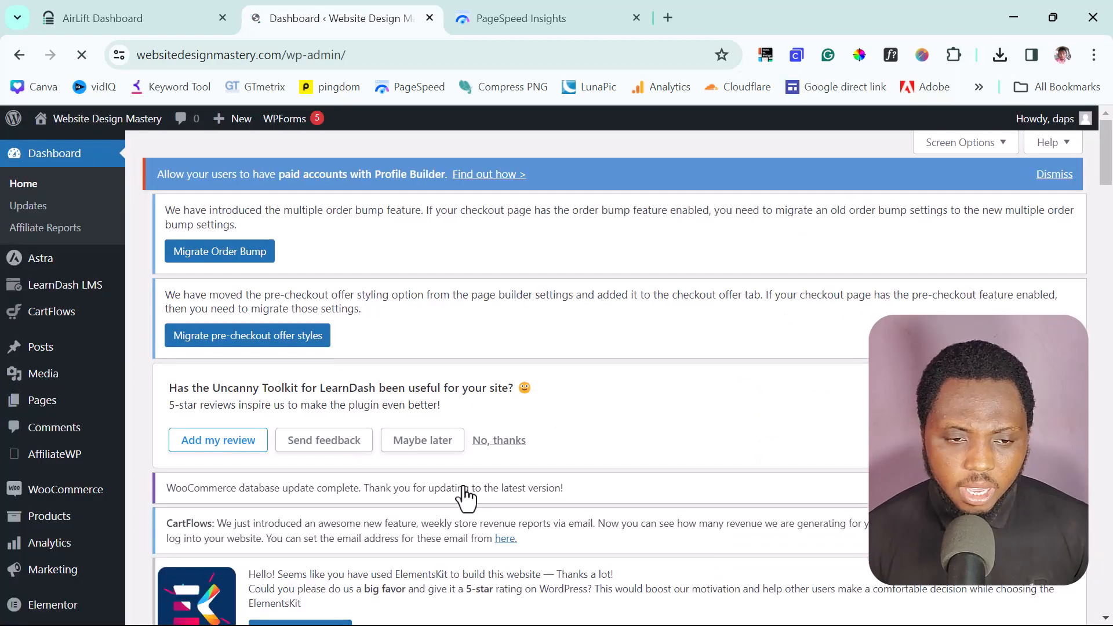
mouse_move(64, 125)
right_click(65, 146)
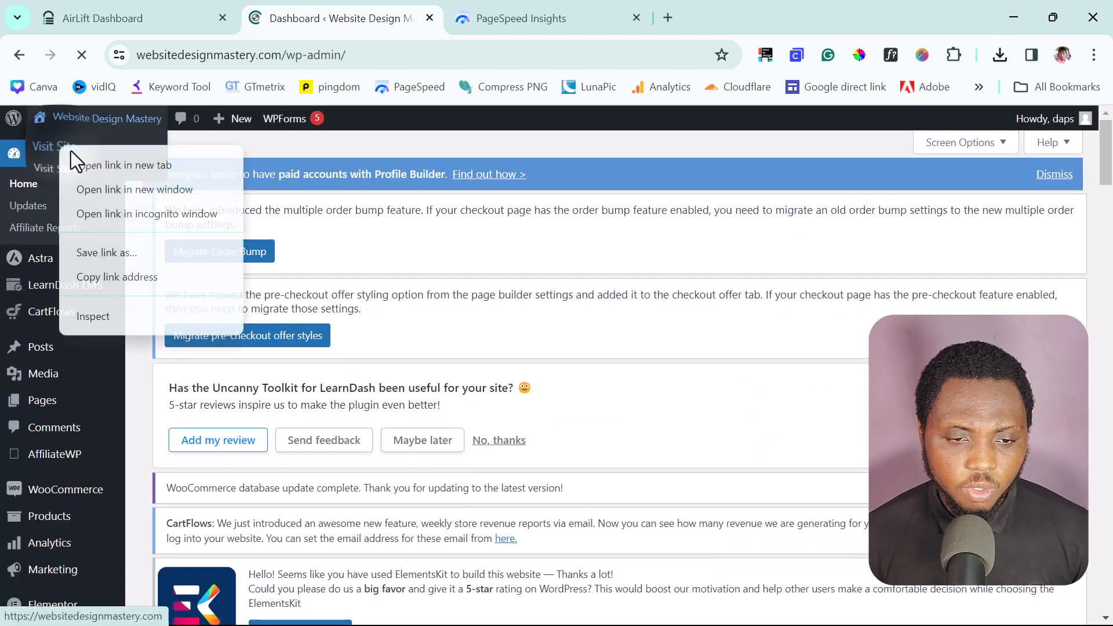
left_click(103, 162)
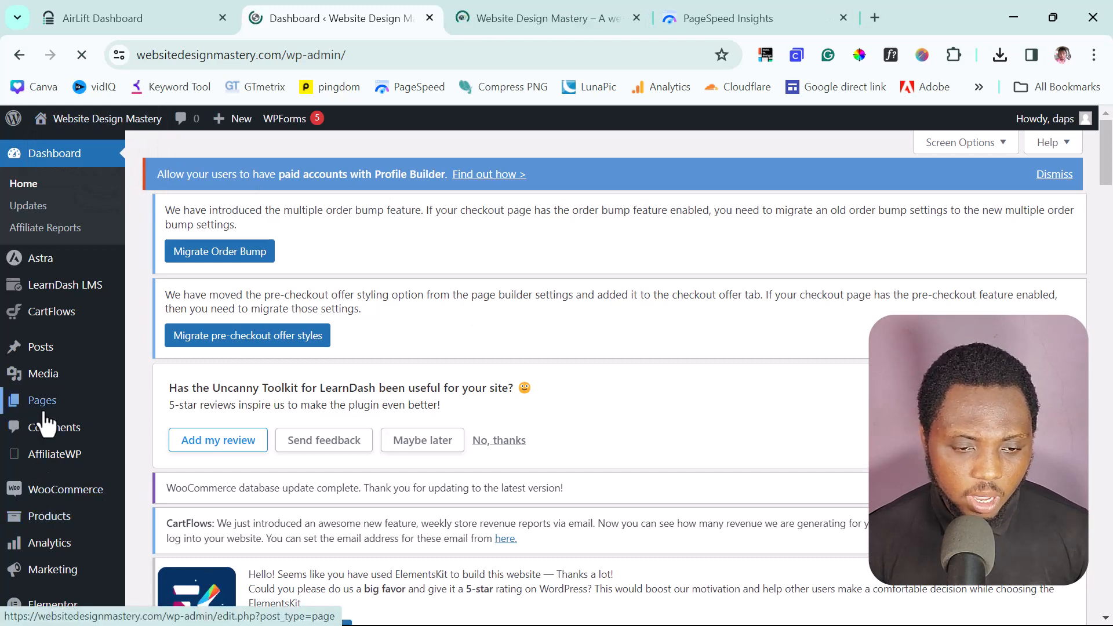
Open the WordPress page for adding new plugins and dismiss the browser's saved-password warning
scroll(41, 423, "down", 3)
mouse_move(55, 577)
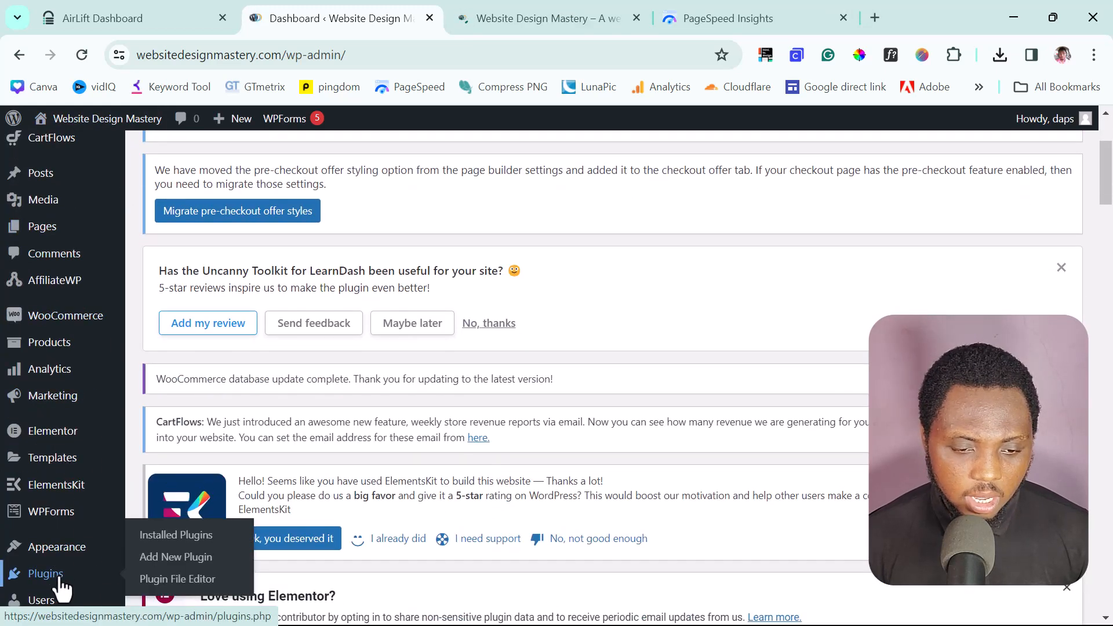
left_click(165, 557)
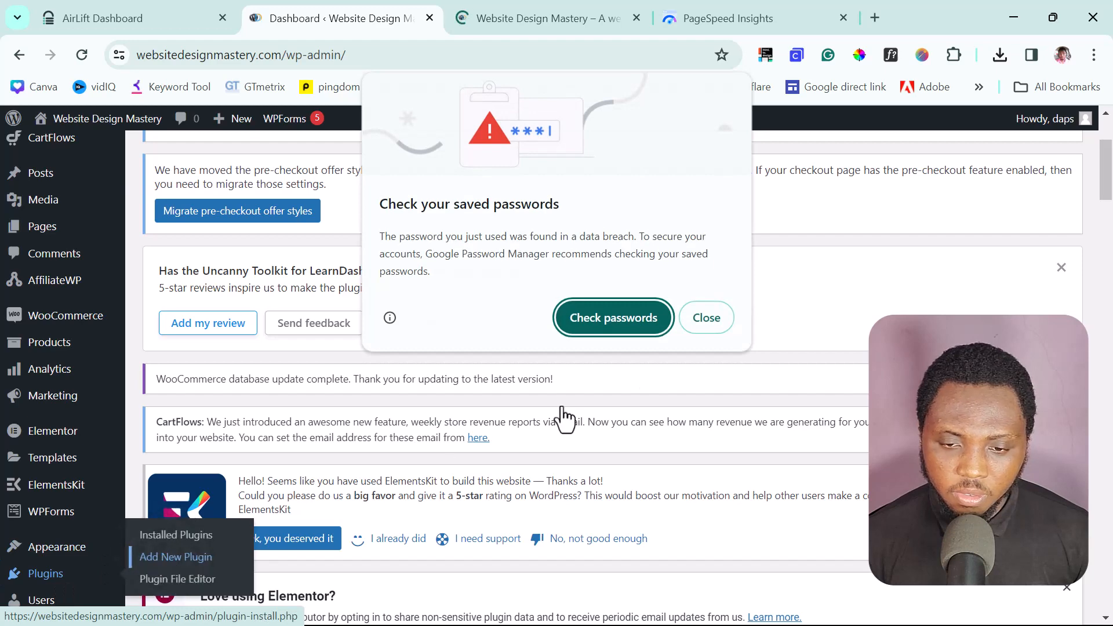
left_click(704, 321)
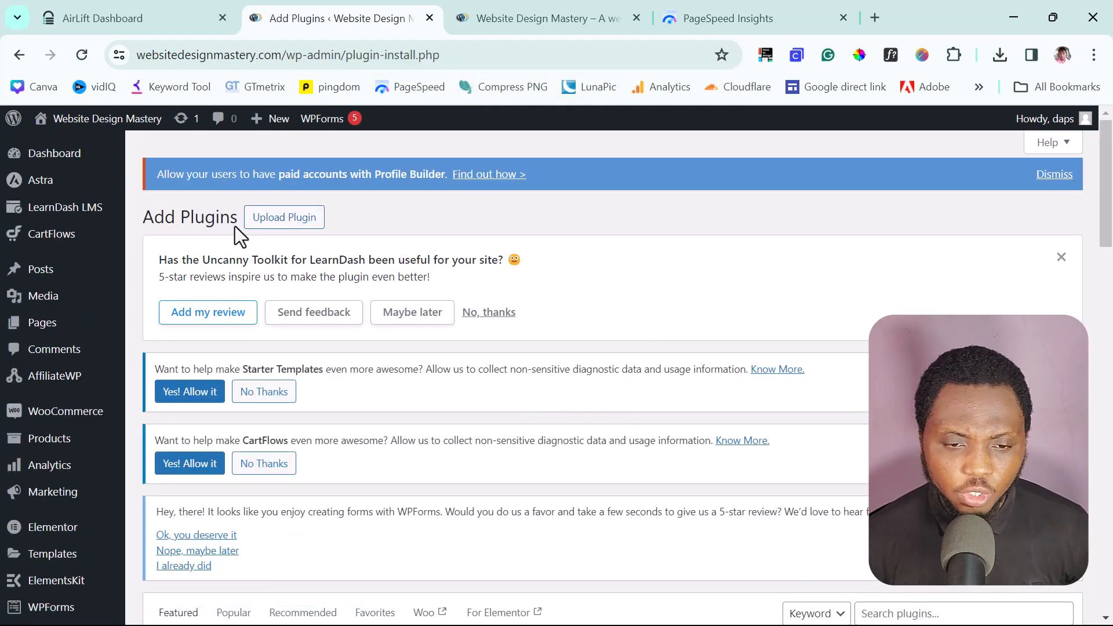
Upload the downloaded airlift (2).zip file to the WordPress plugin uploader and install it
left_click(276, 219)
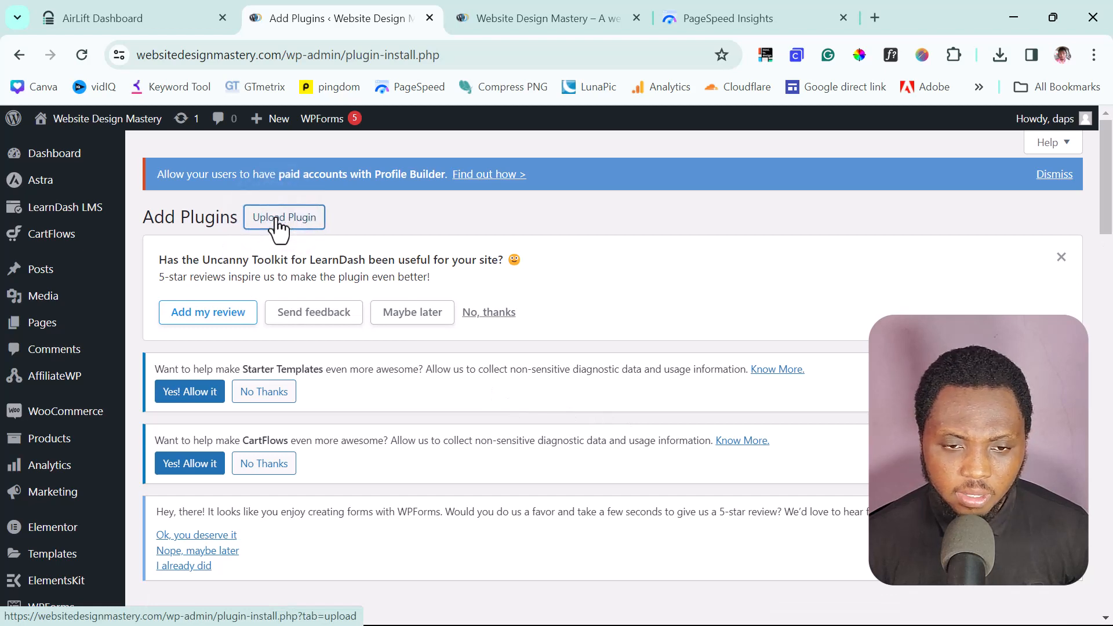
scroll(276, 226, "down", 5)
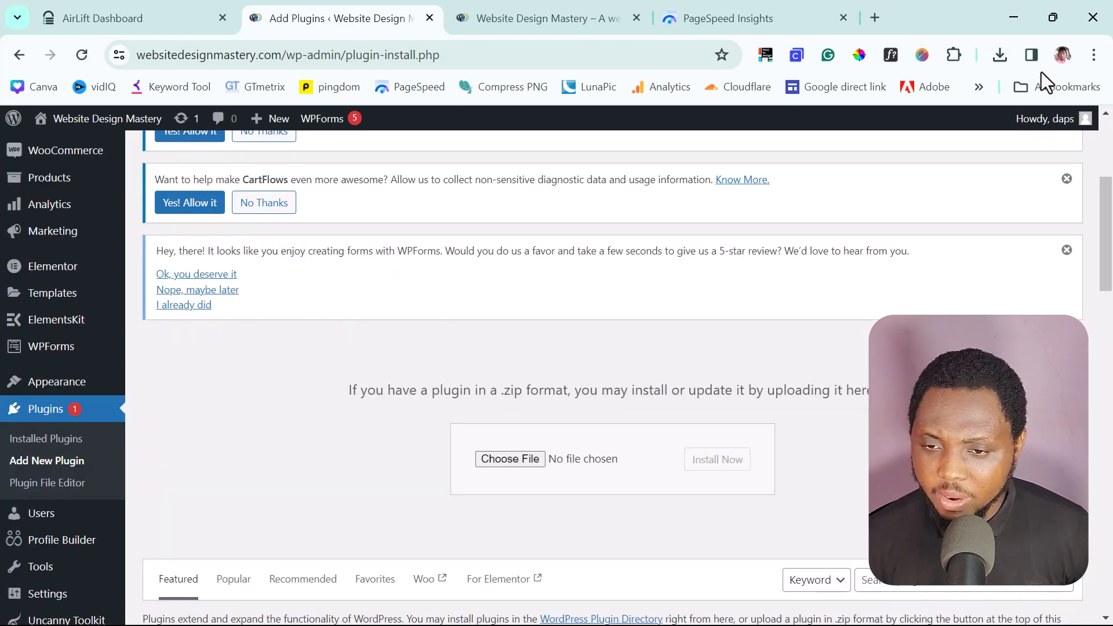
left_click(999, 55)
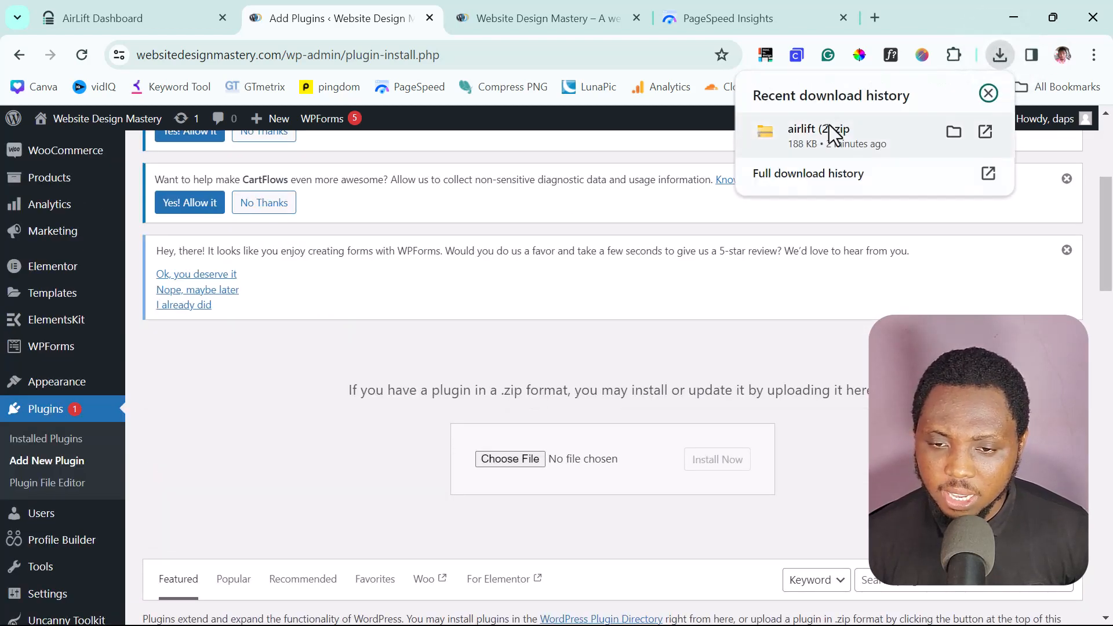
left_click_drag(835, 129, 516, 459)
left_click(725, 464)
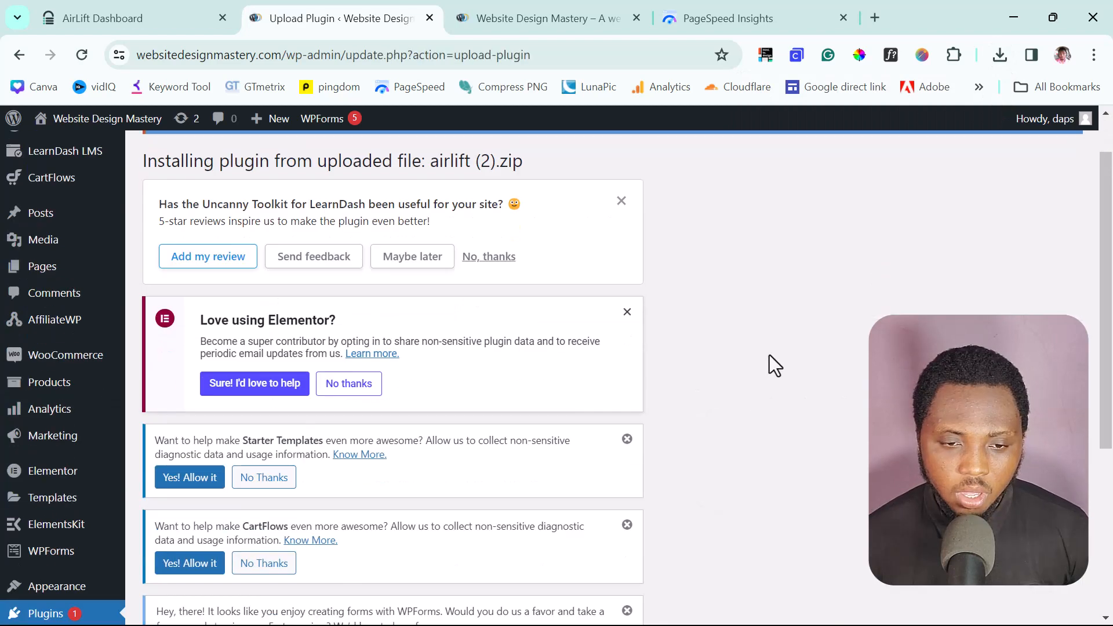
Activate the newly installed AirLift plugin on the WordPress site
scroll(769, 355, "down", 4)
scroll(769, 355, "down", 2)
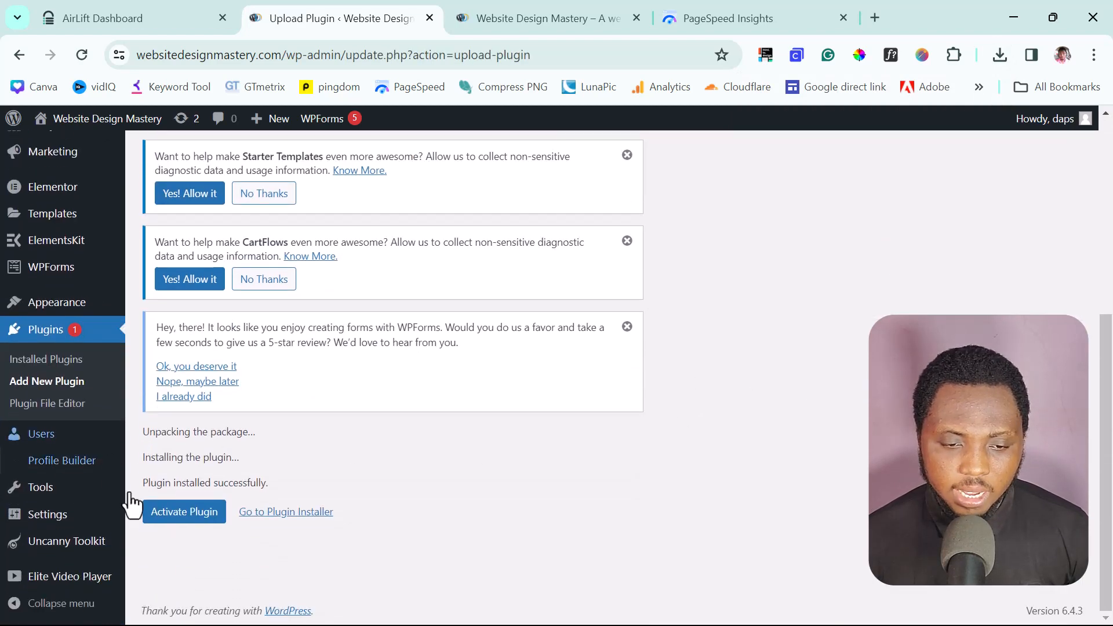
left_click(175, 516)
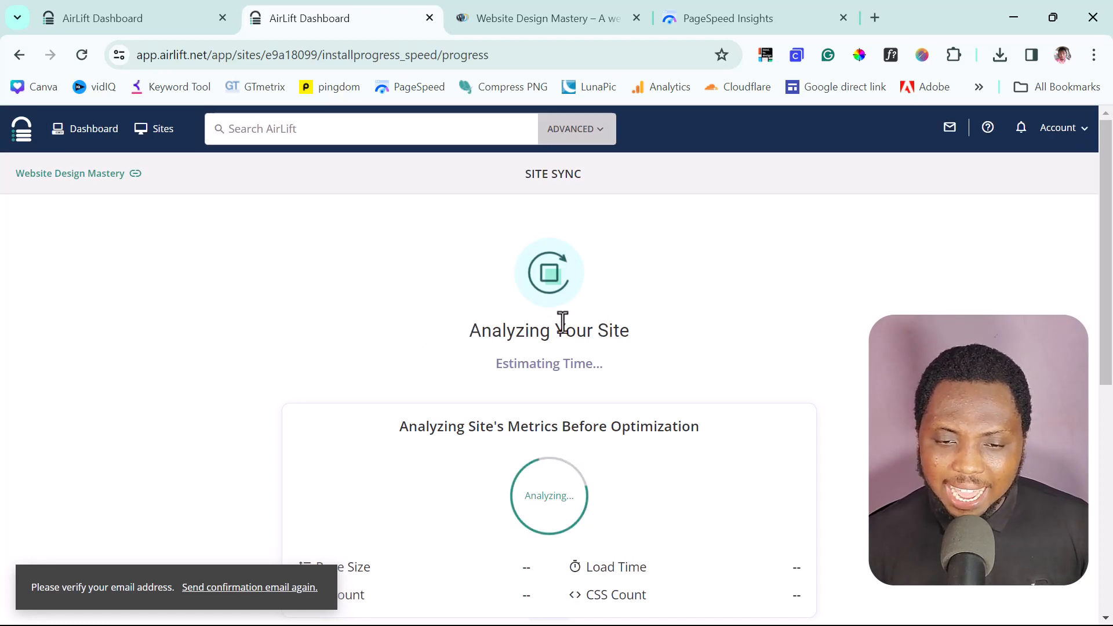
Examine the AirLift site sync page, covering the initial performance metrics and the JavaScript, stylesheet, image and font optimizations
scroll(686, 321, "down", 3)
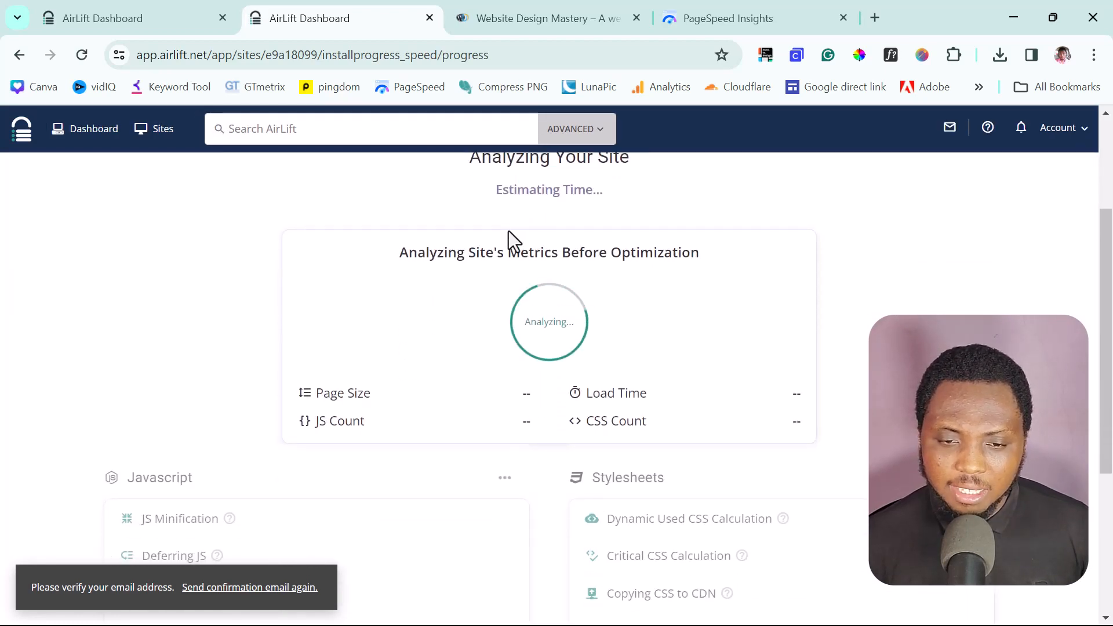
scroll(666, 222, "up", 2)
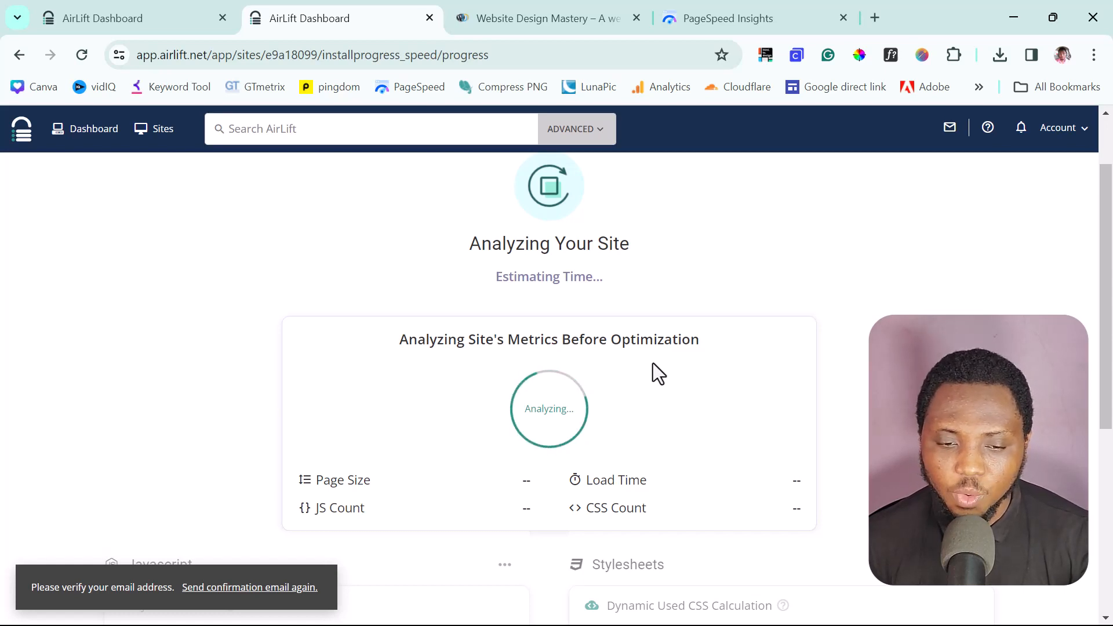
scroll(653, 363, "down", 3)
scroll(154, 307, "down", 2)
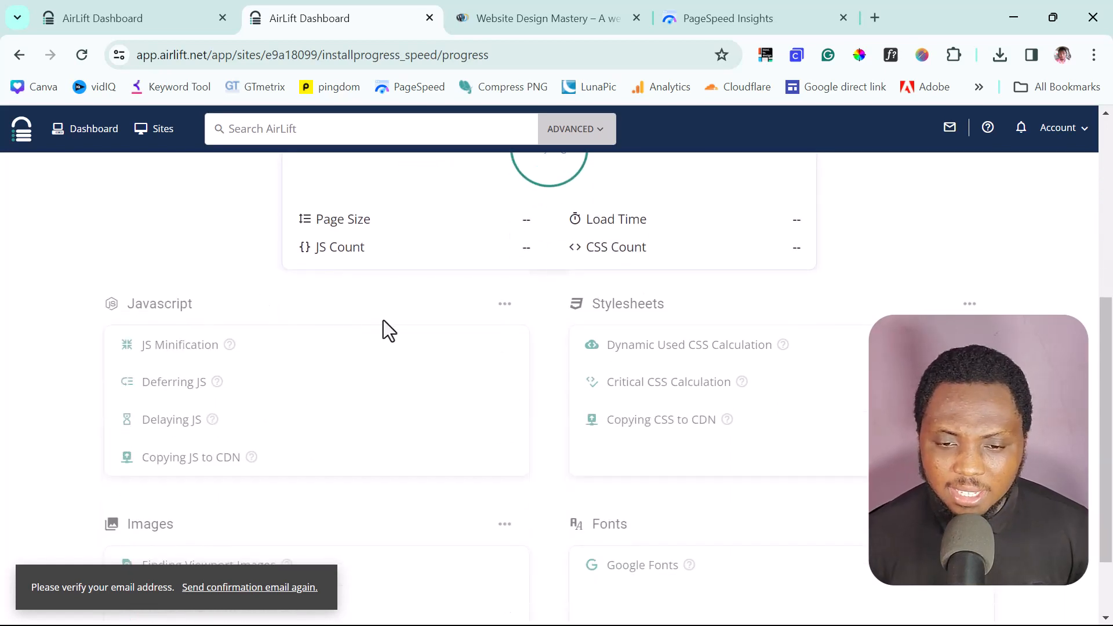
scroll(384, 319, "up", 2)
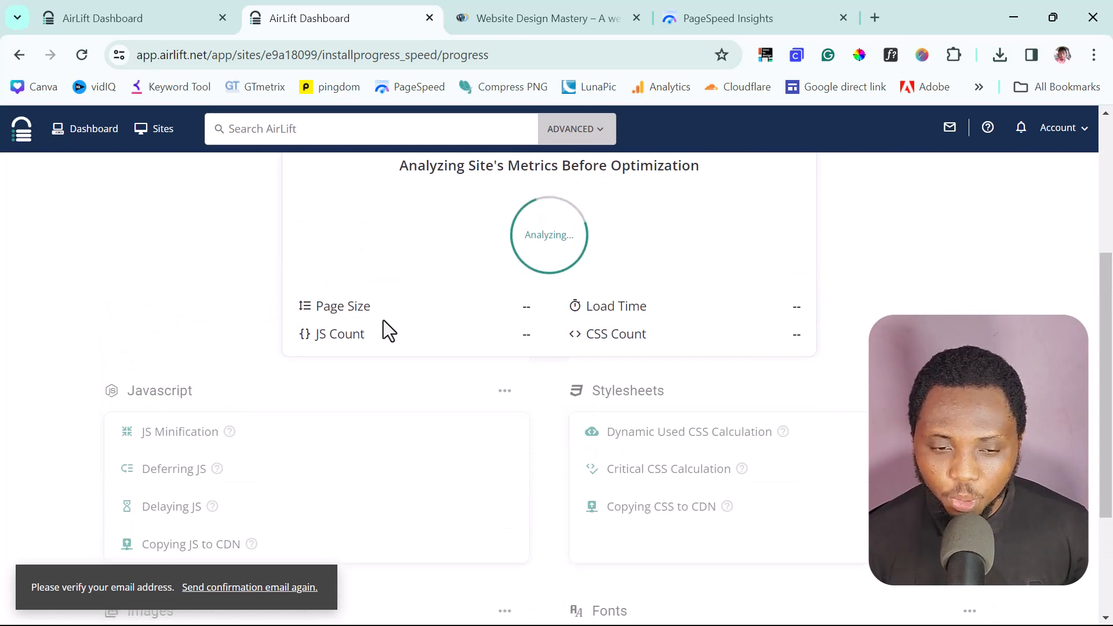
scroll(384, 321, "down", 2)
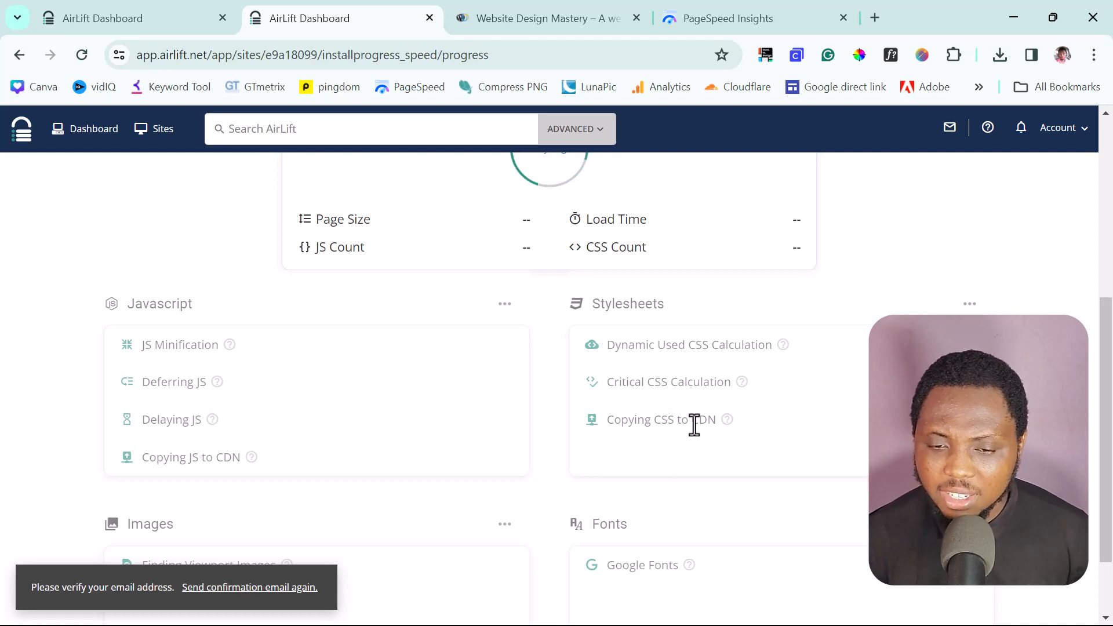
scroll(694, 425, "down", 2)
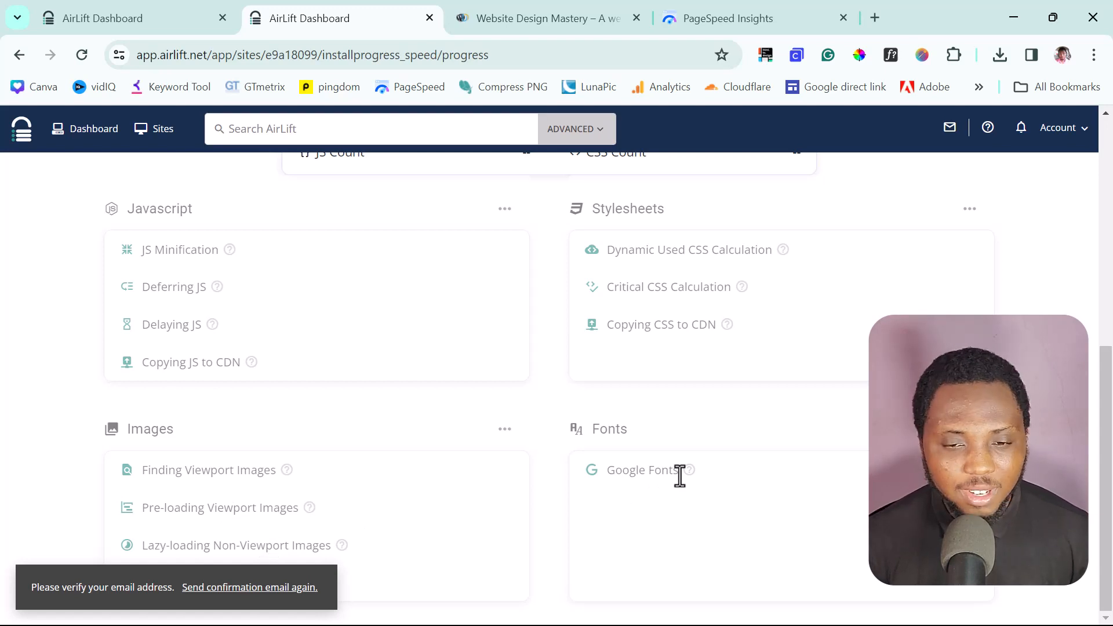
scroll(680, 475, "up", 5)
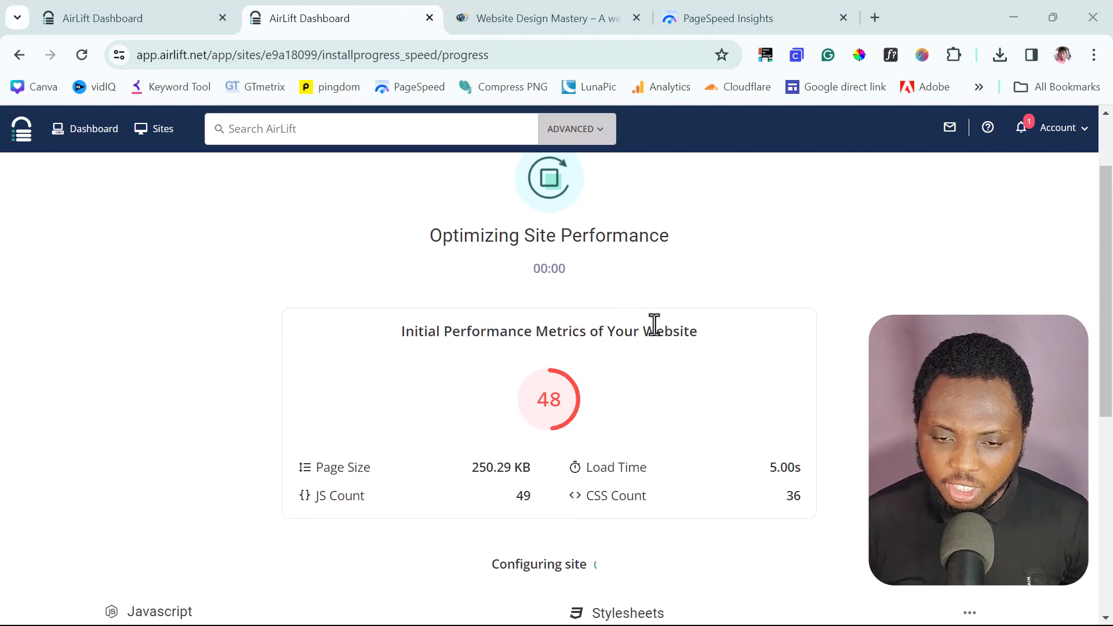
scroll(681, 342, "down", 1)
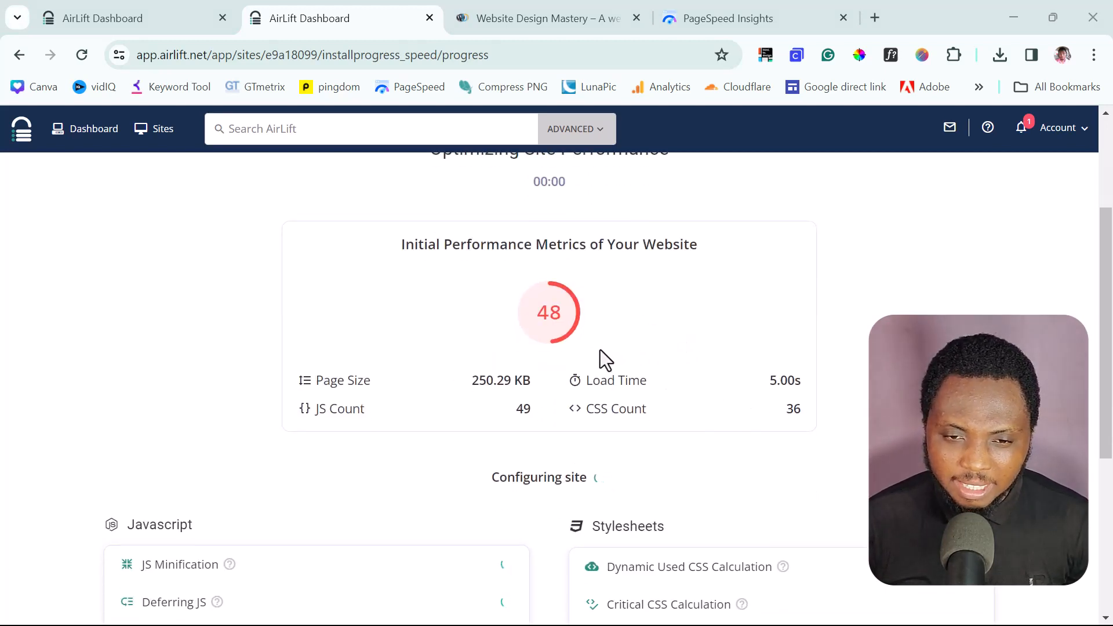
Review the desktop and mobile performance scores for websitedesignmastery.com in the existing PageSpeed Insights report
left_click(711, 16)
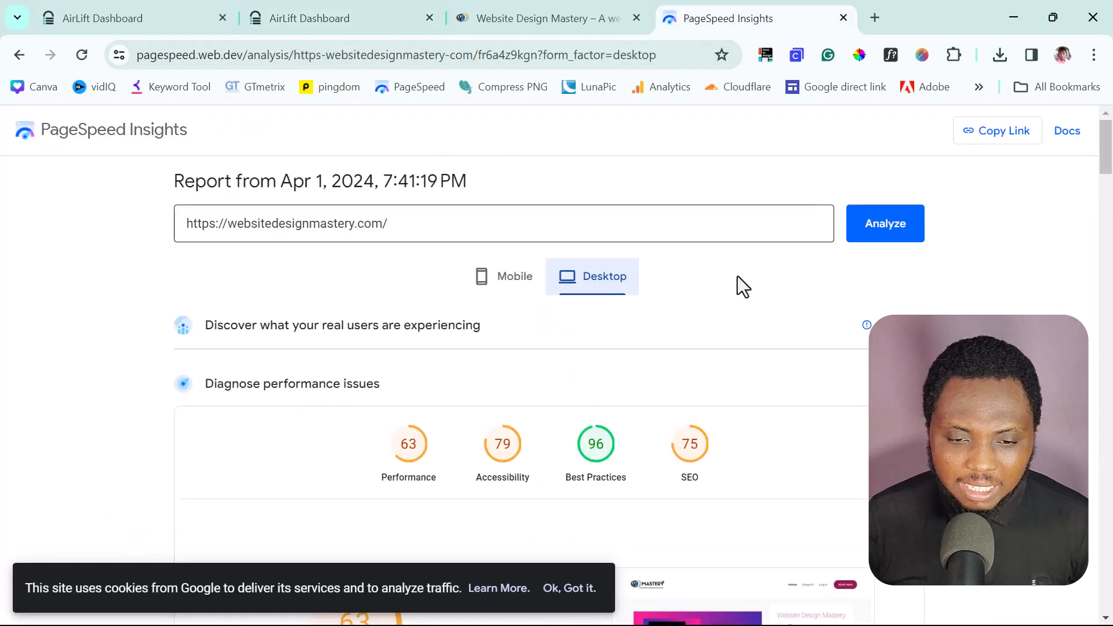
scroll(590, 400, "down", 4)
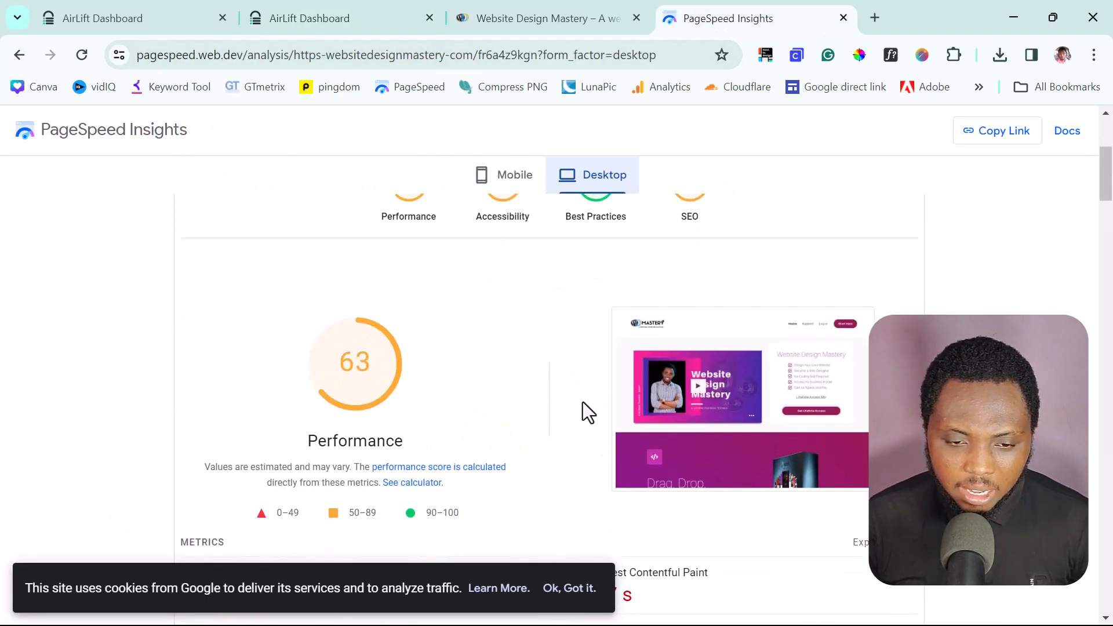
scroll(542, 391, "up", 3)
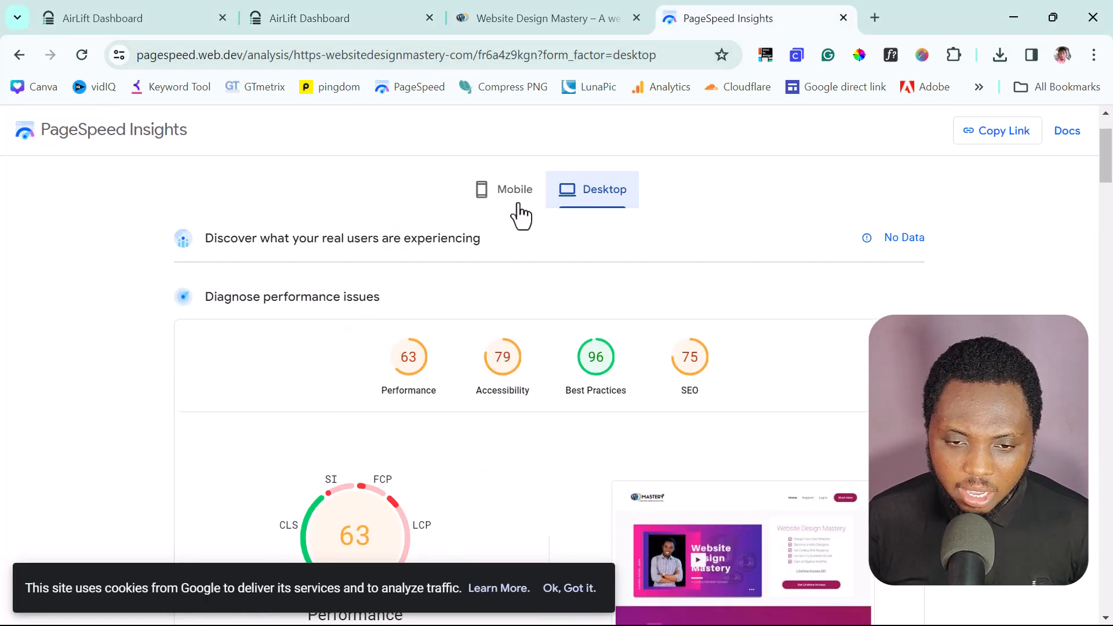
left_click(509, 204)
scroll(485, 368, "down", 3)
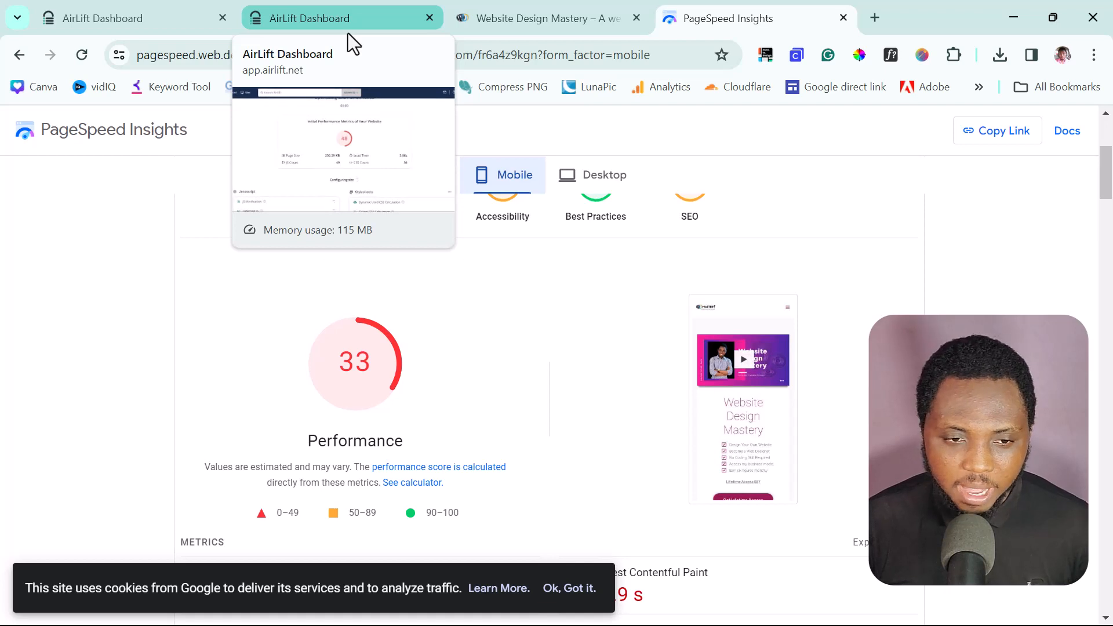
Return to the AirLift dashboard and check the optimization progress of the JavaScript, stylesheet, image and font tasks
left_click(333, 24)
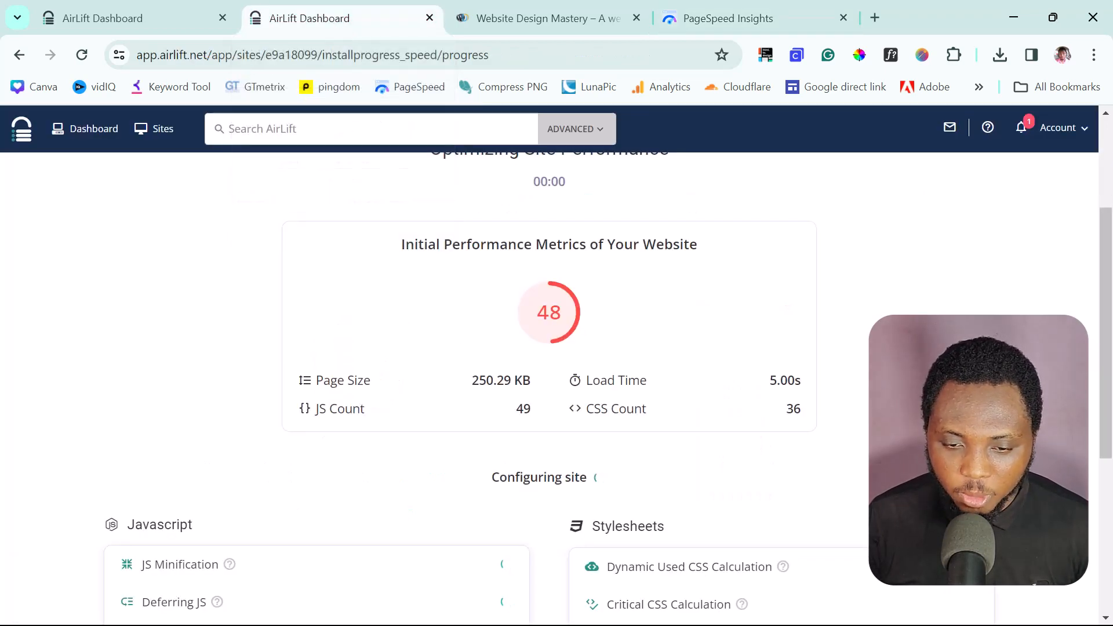
scroll(556, 377, "down", 1)
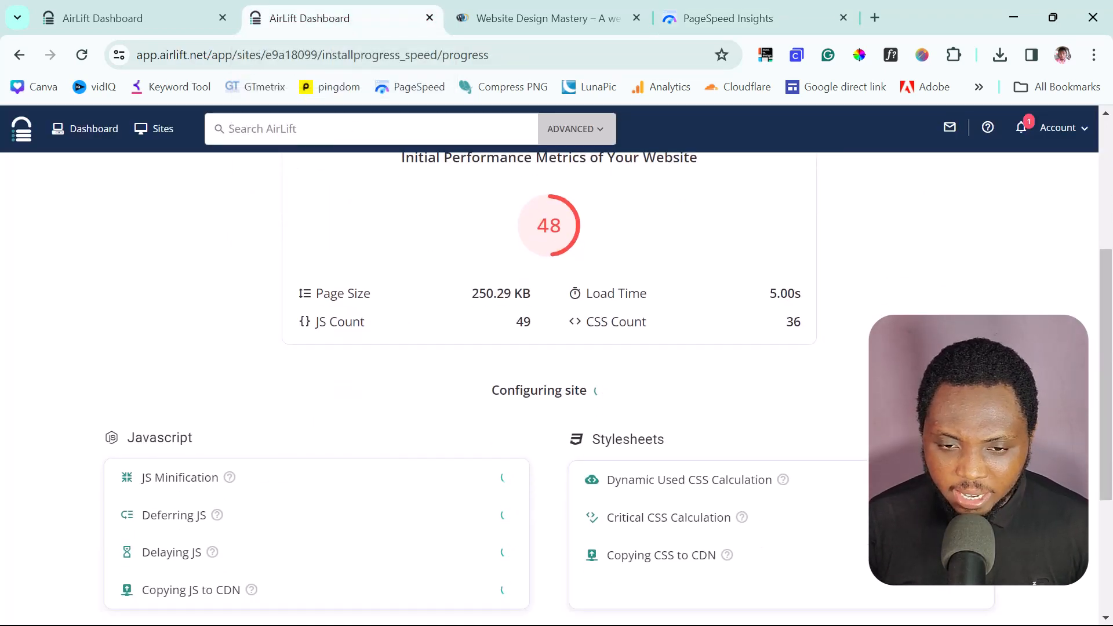
scroll(549, 383, "up", 3)
scroll(609, 348, "down", 4)
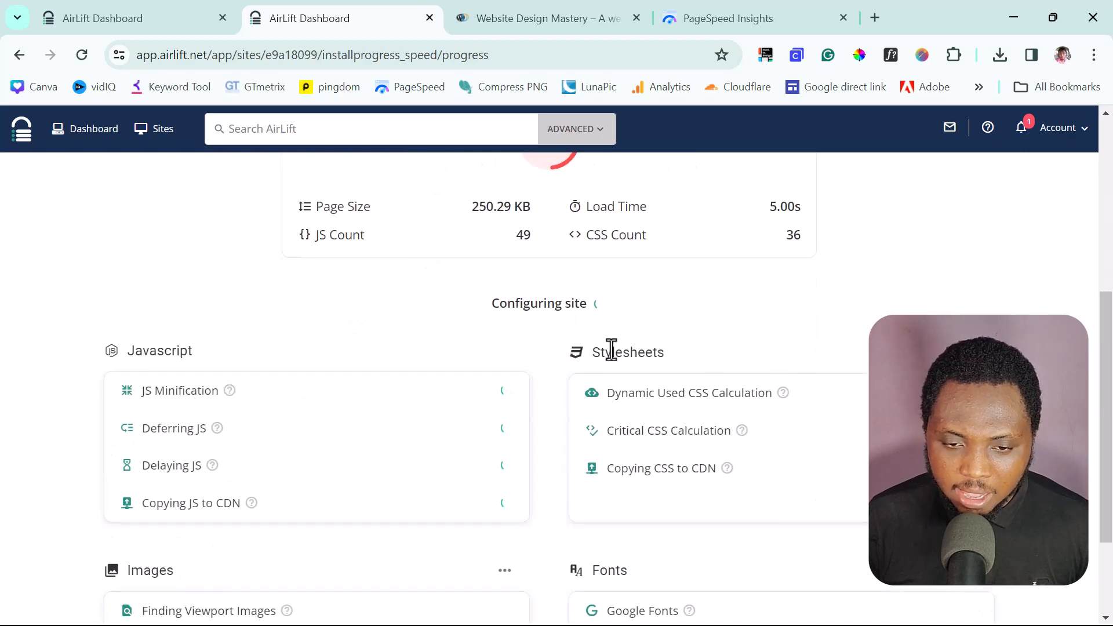
scroll(626, 311, "down", 1)
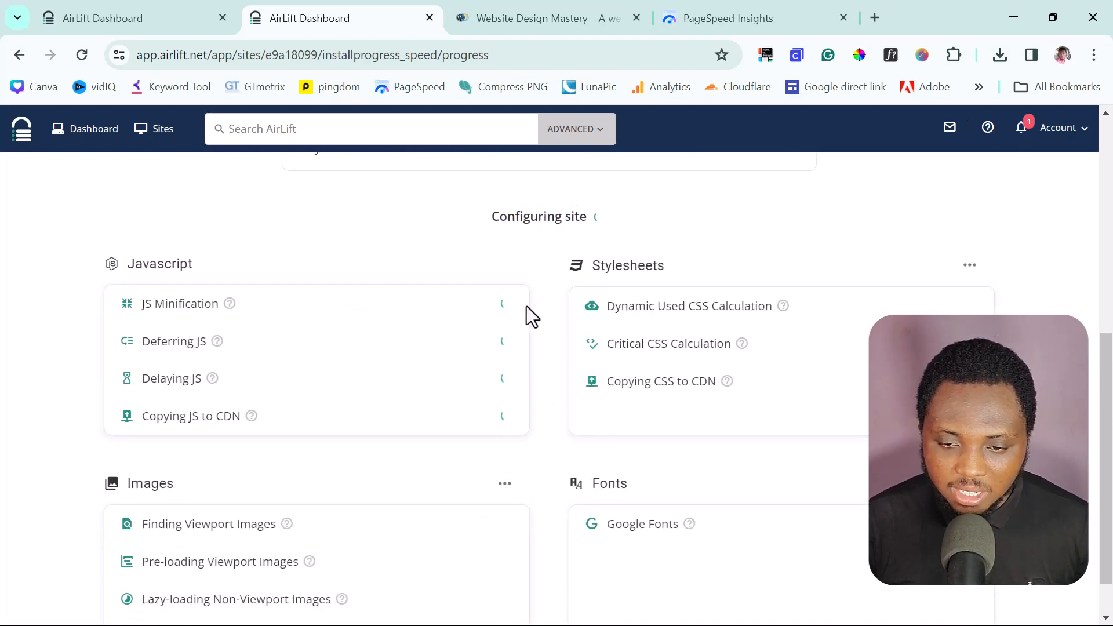
scroll(592, 348, "down", 1)
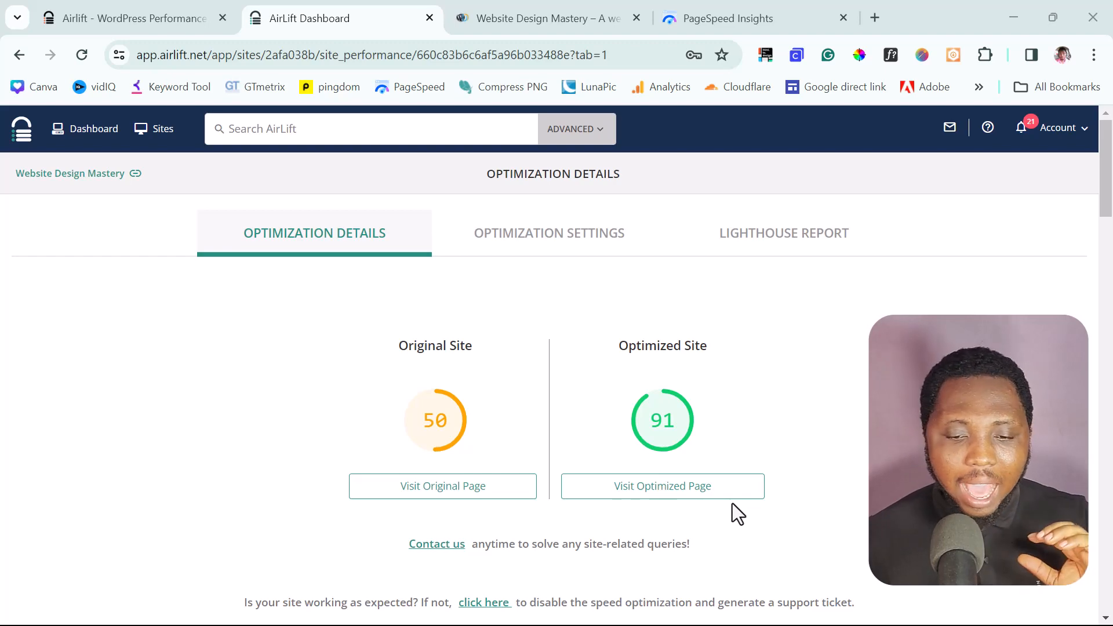
Review the AirLift optimization details for the site, from the optimized pages through the CSS, JavaScript and font sections to the web vital improvements
scroll(861, 414, "down", 10)
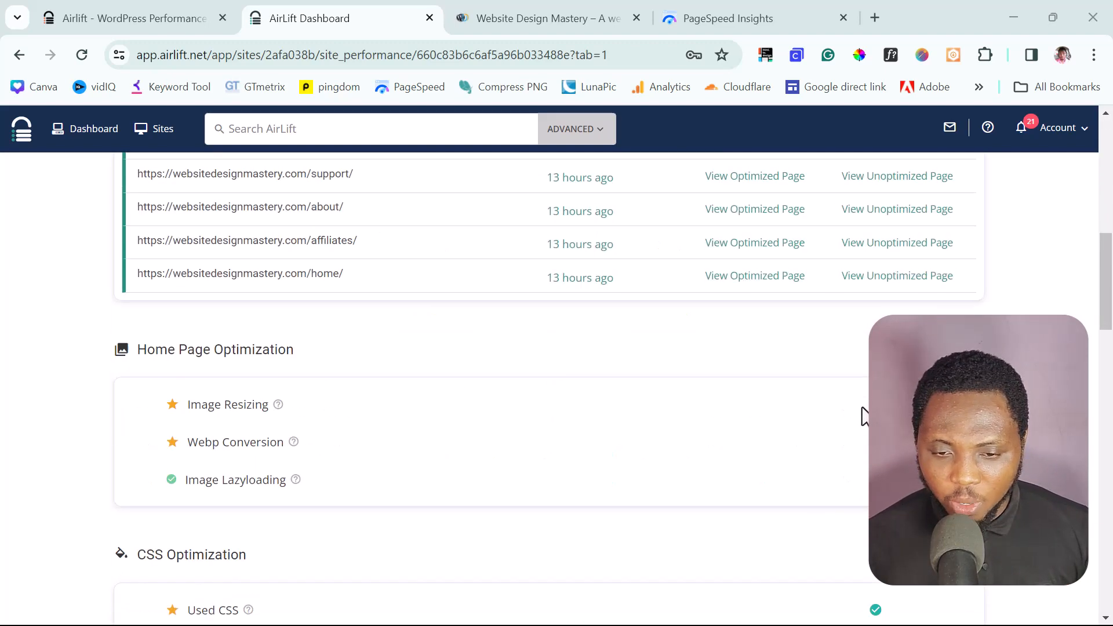
scroll(861, 414, "down", 15)
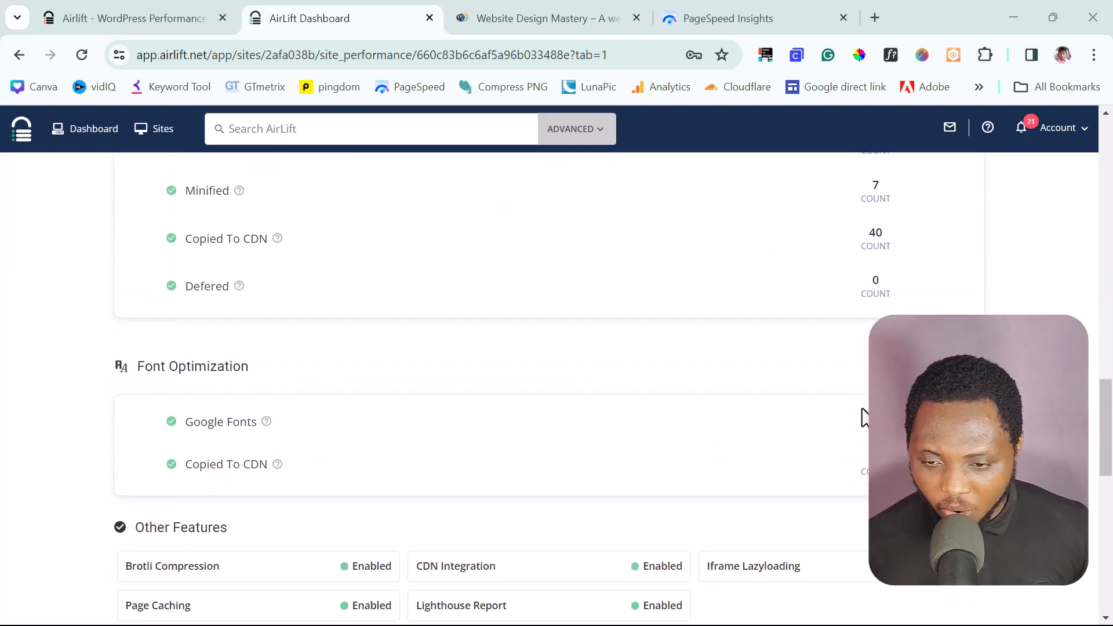
scroll(862, 416, "up", 3)
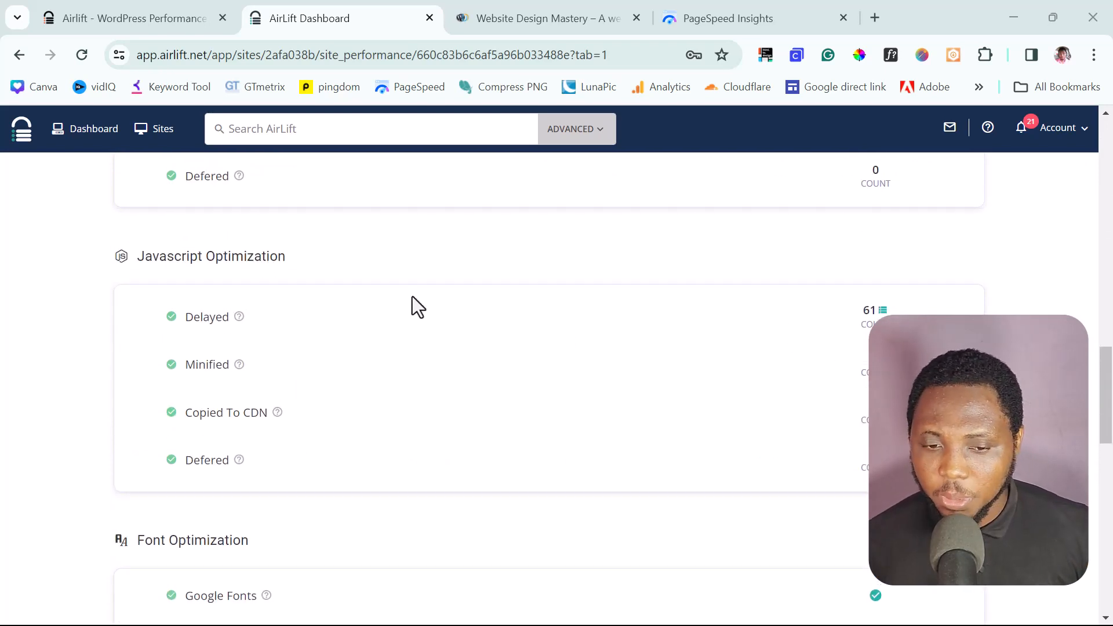
scroll(412, 297, "down", 3)
scroll(568, 307, "down", 3)
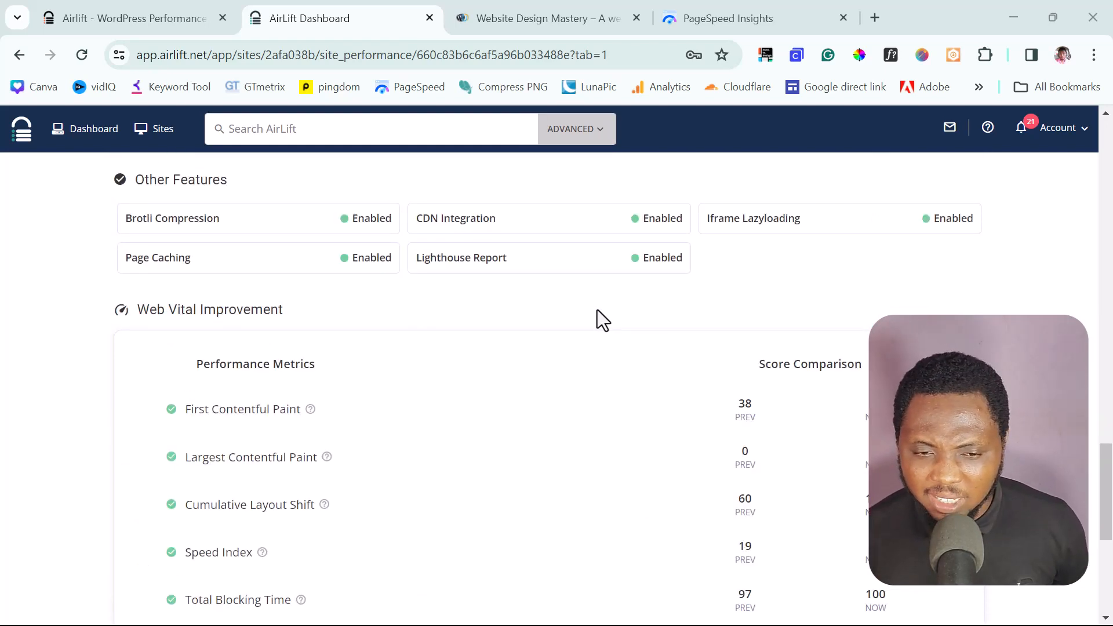
scroll(597, 309, "up", 3)
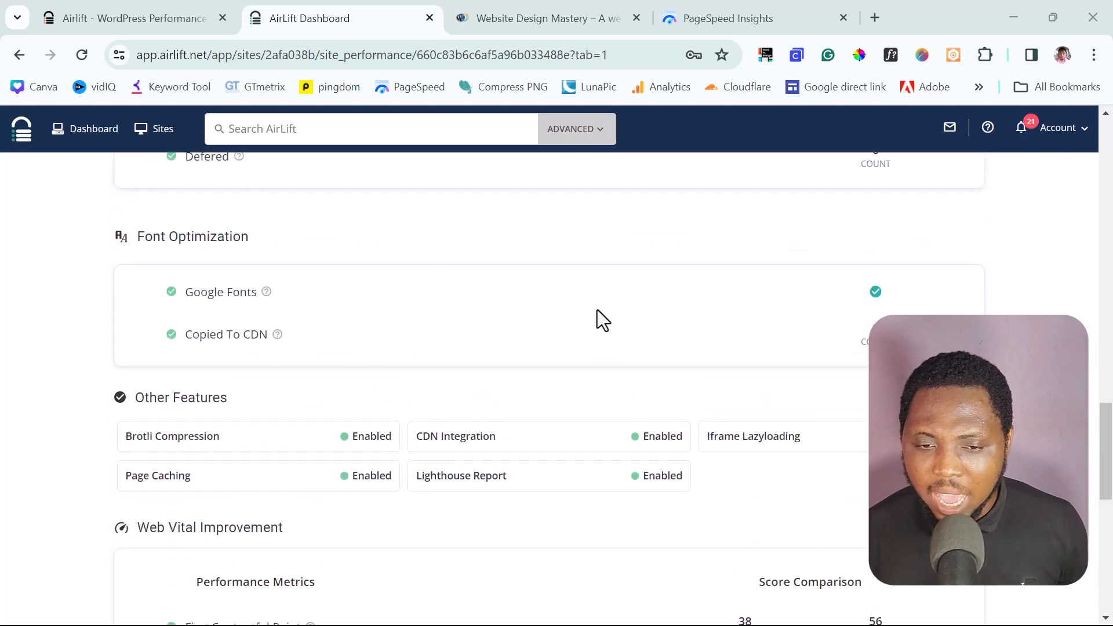
scroll(597, 309, "up", 15)
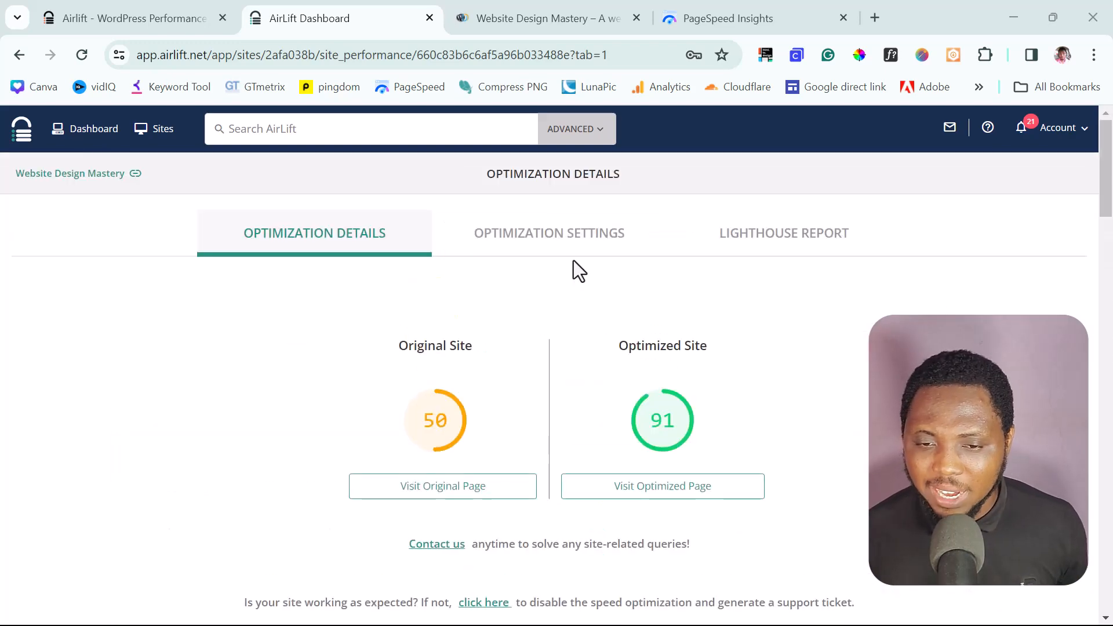
Review the site's AirLift optimization settings, from the cache and JavaScript options through the stylesheet, image and font options
left_click(546, 243)
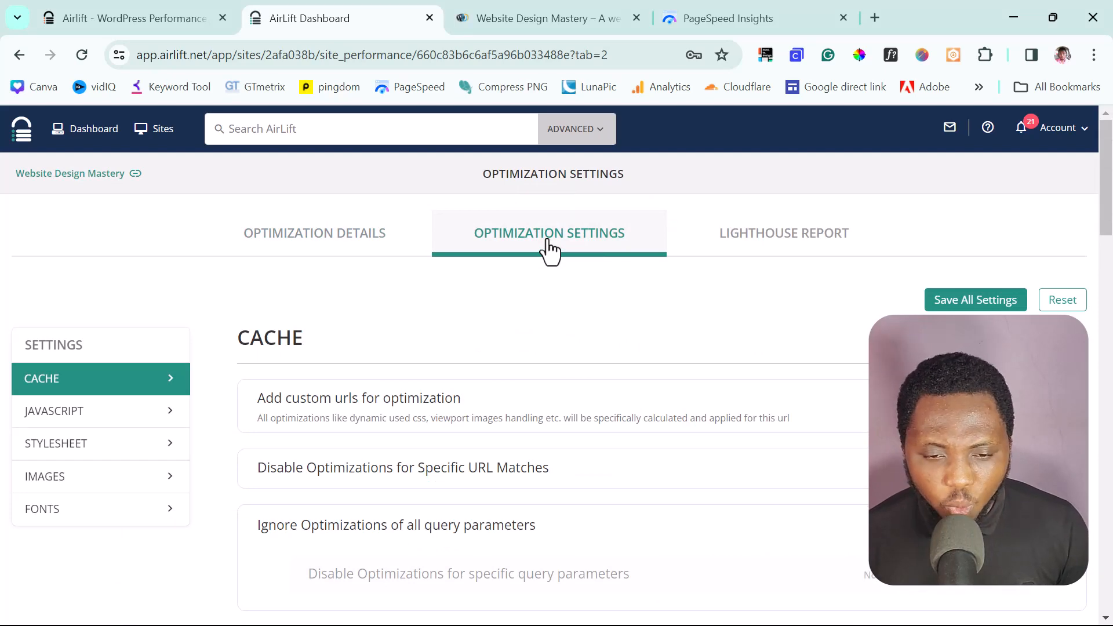
scroll(566, 362, "down", 3)
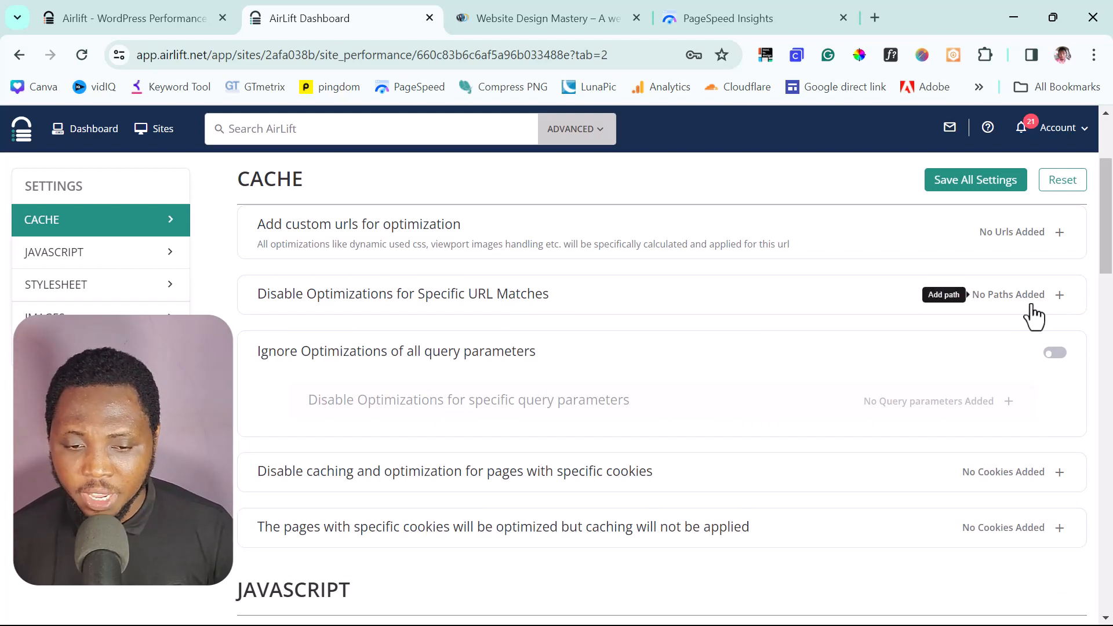
scroll(1034, 316, "down", 4)
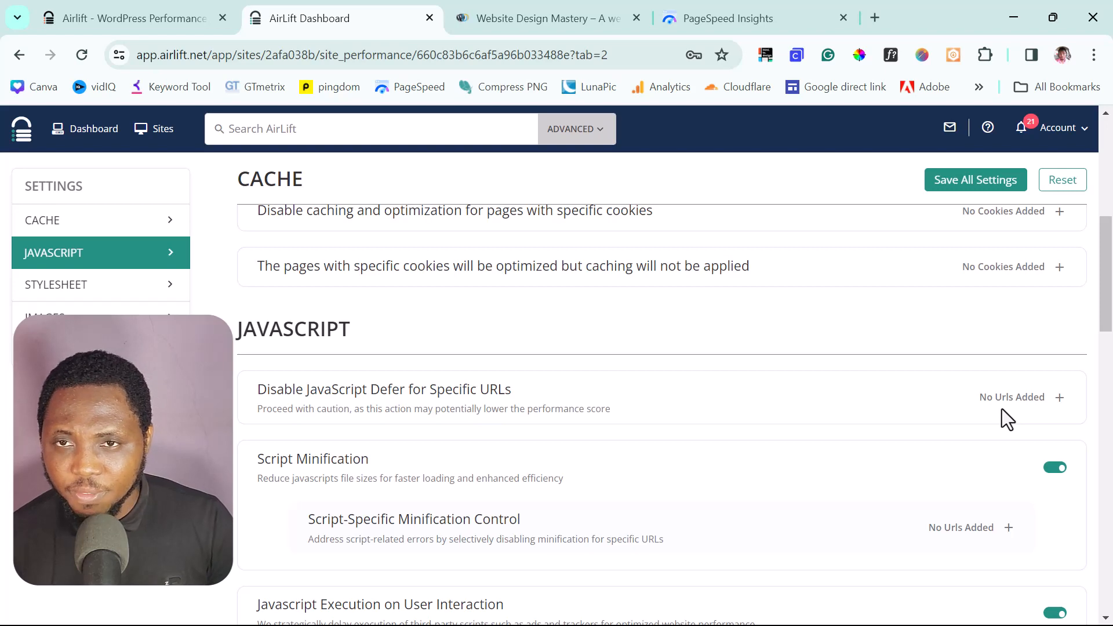
scroll(1000, 408, "down", 2)
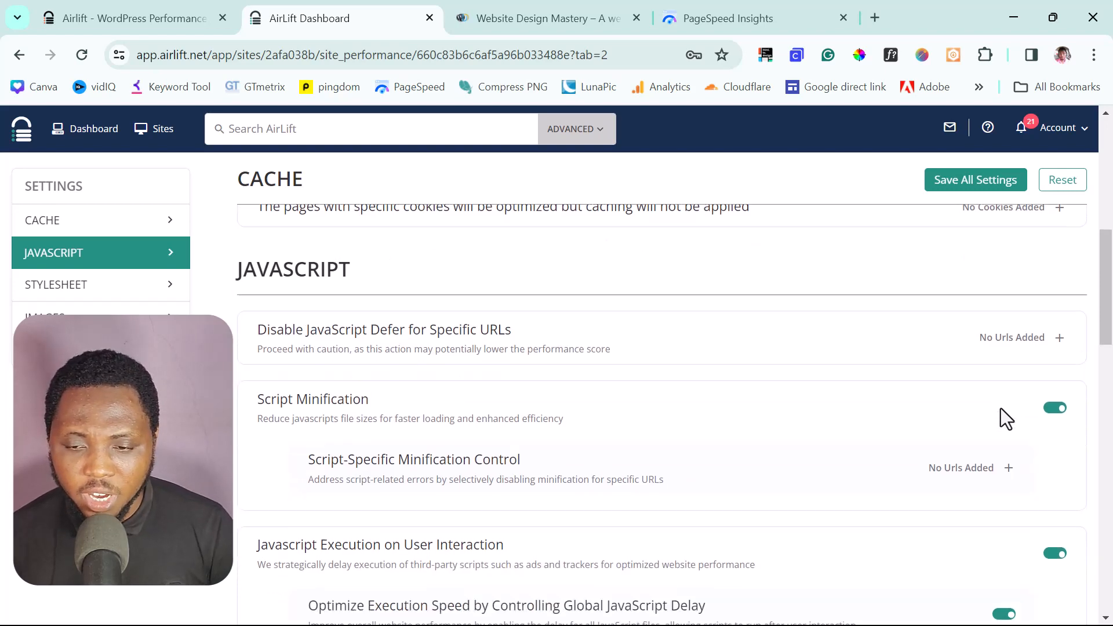
scroll(1000, 408, "down", 5)
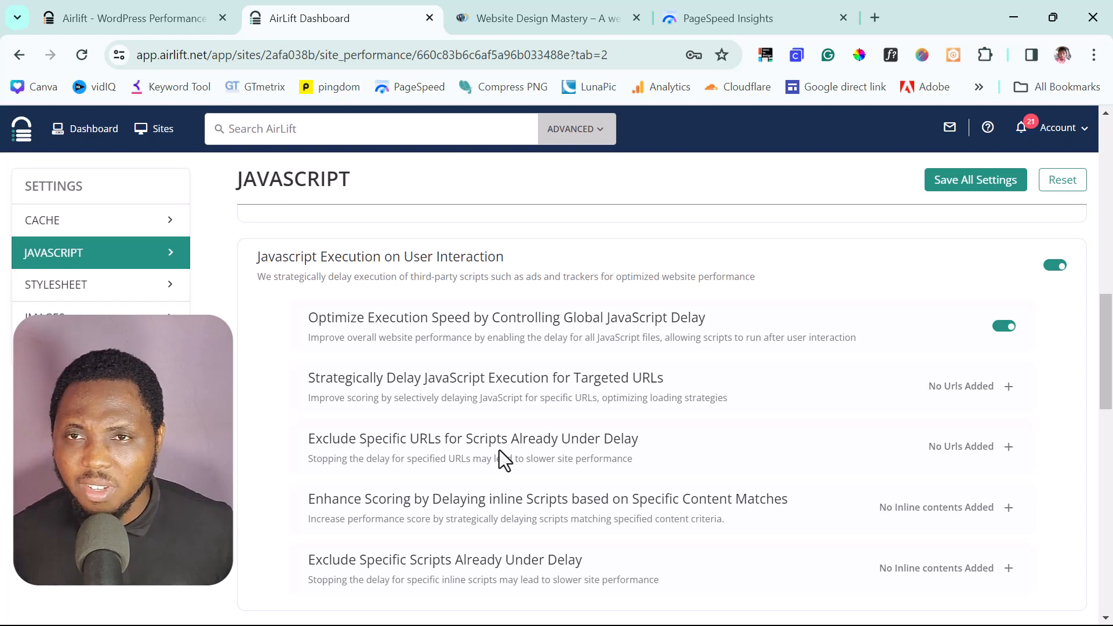
scroll(499, 450, "down", 5)
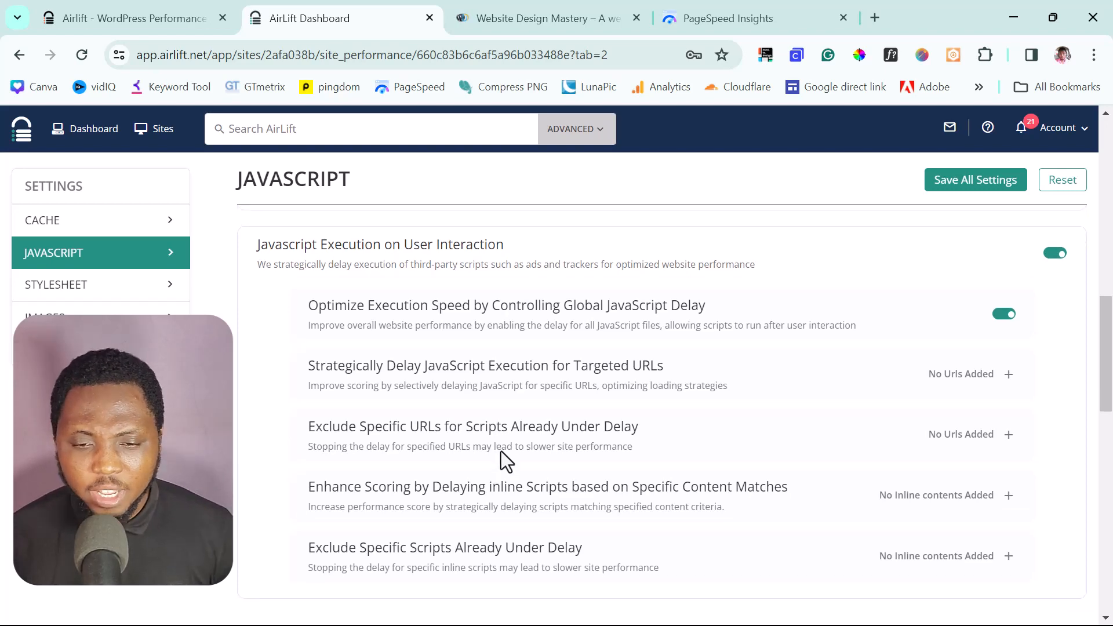
scroll(501, 452, "down", 3)
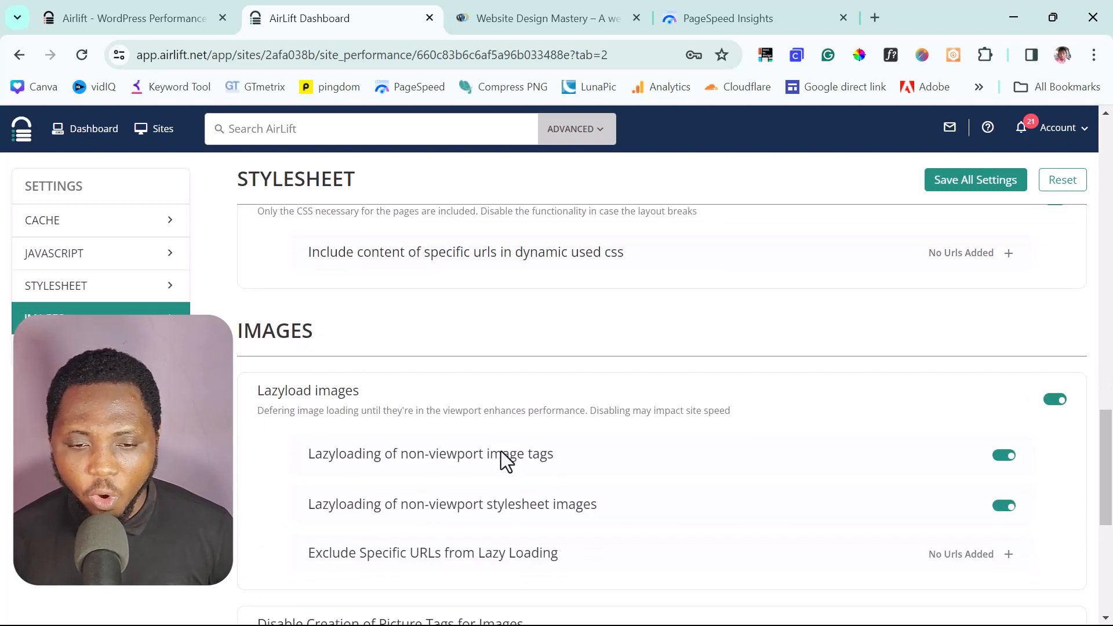
scroll(501, 452, "down", 6)
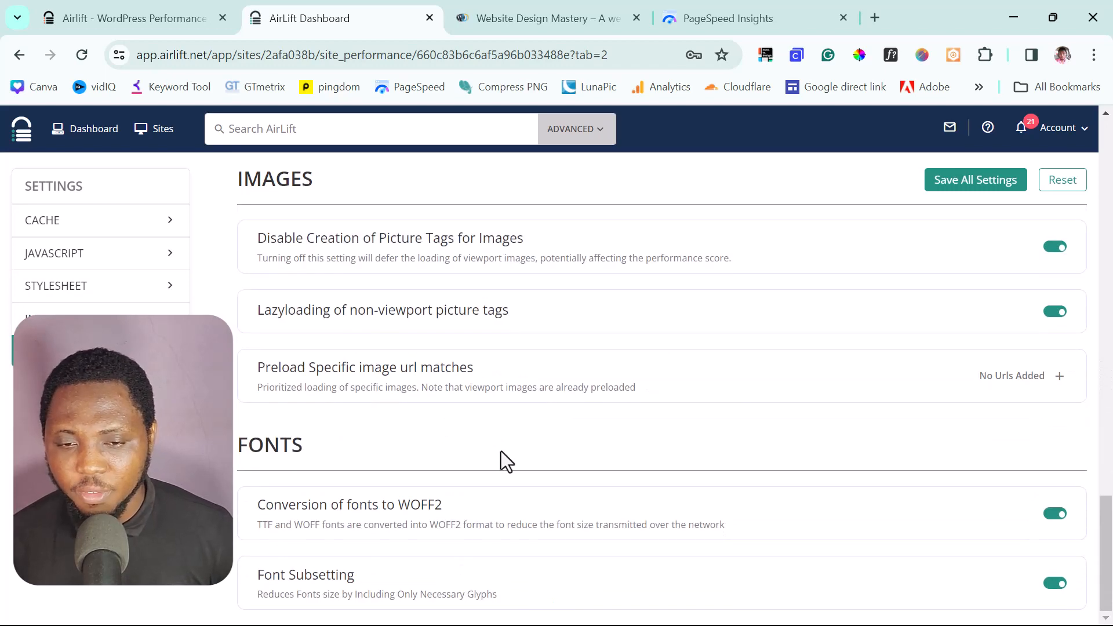
scroll(500, 451, "up", 20)
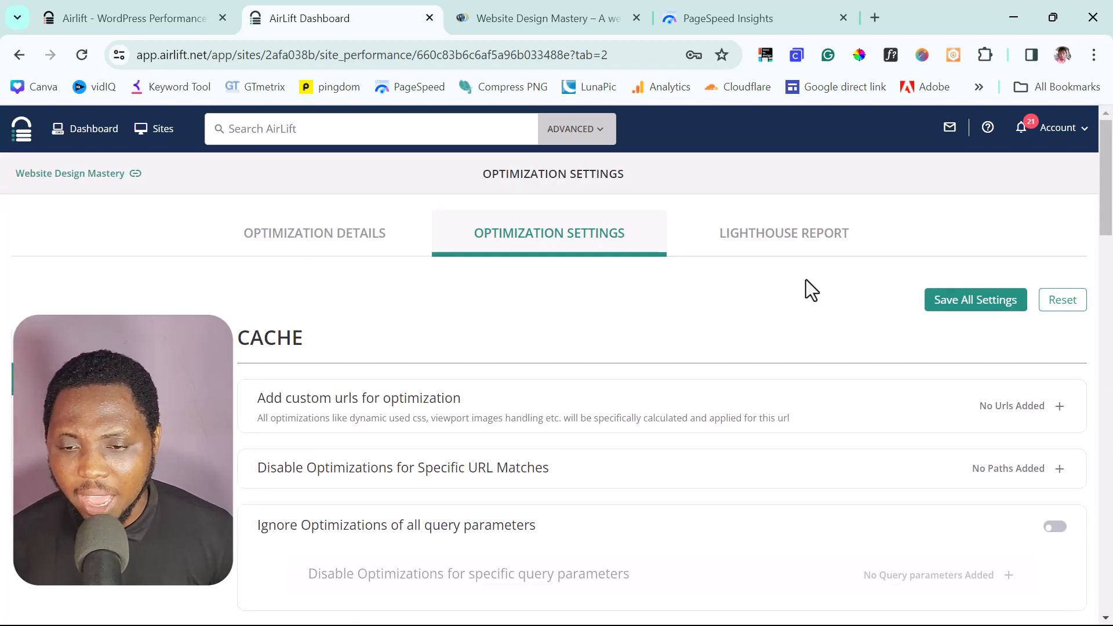
Examine the site's Lighthouse report in AirLift, covering the category scores, performance metrics and diagnostics
left_click(800, 236)
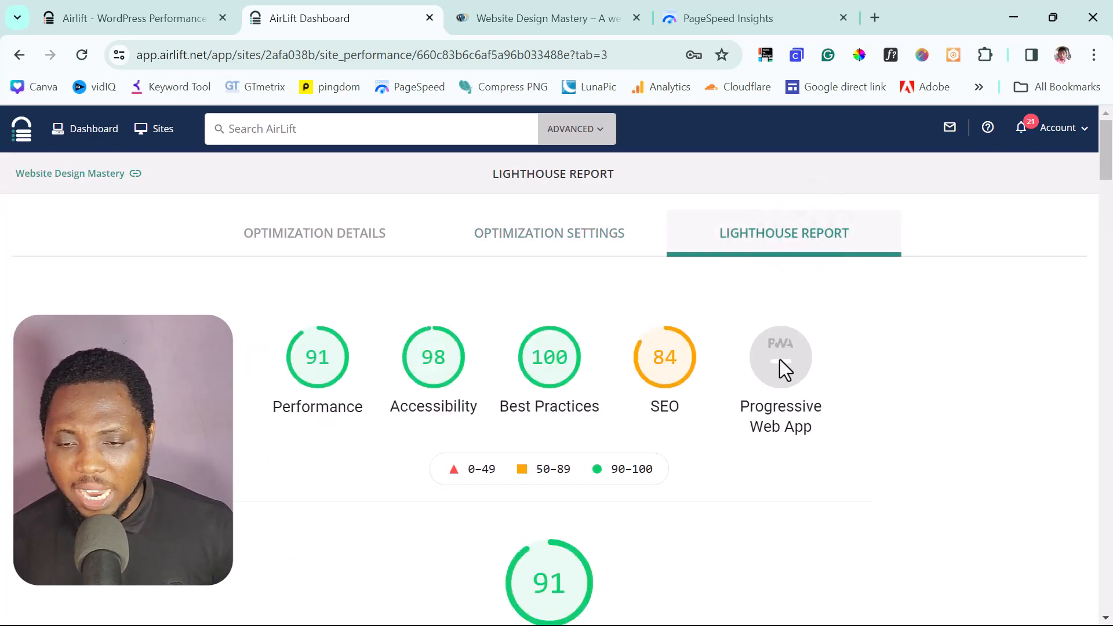
scroll(859, 353, "down", 1)
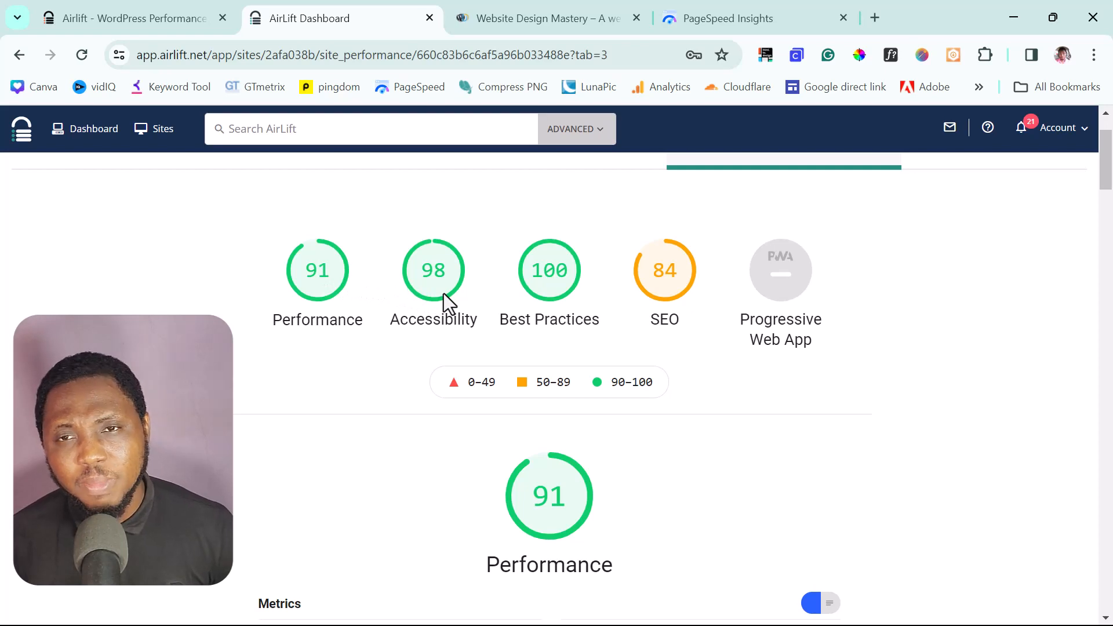
scroll(596, 317, "down", 5)
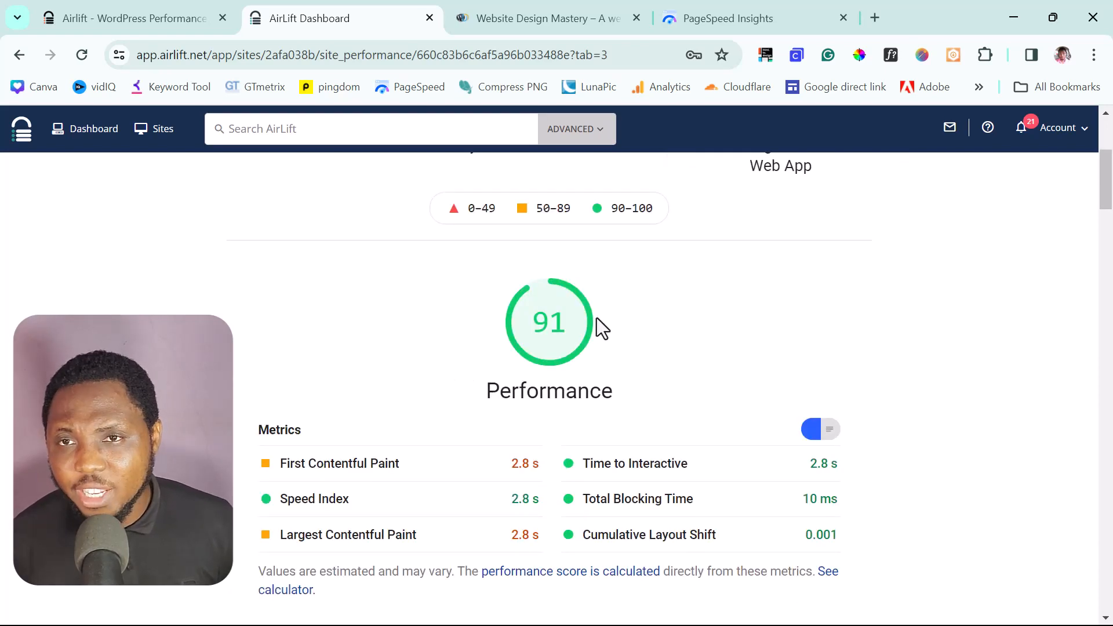
scroll(596, 318, "down", 1)
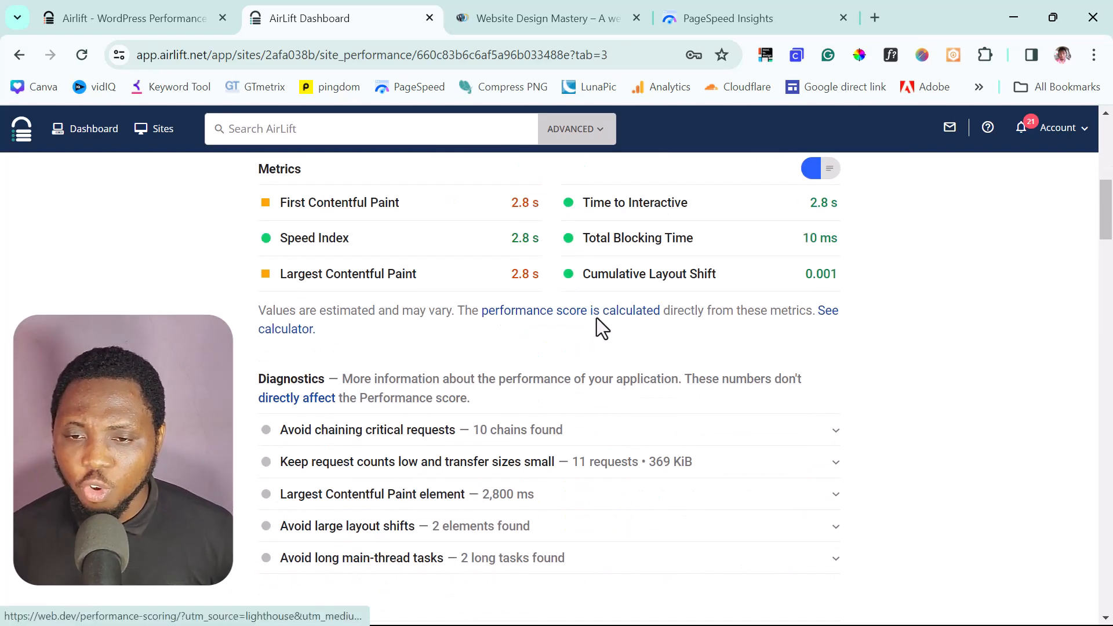
left_click(717, 9)
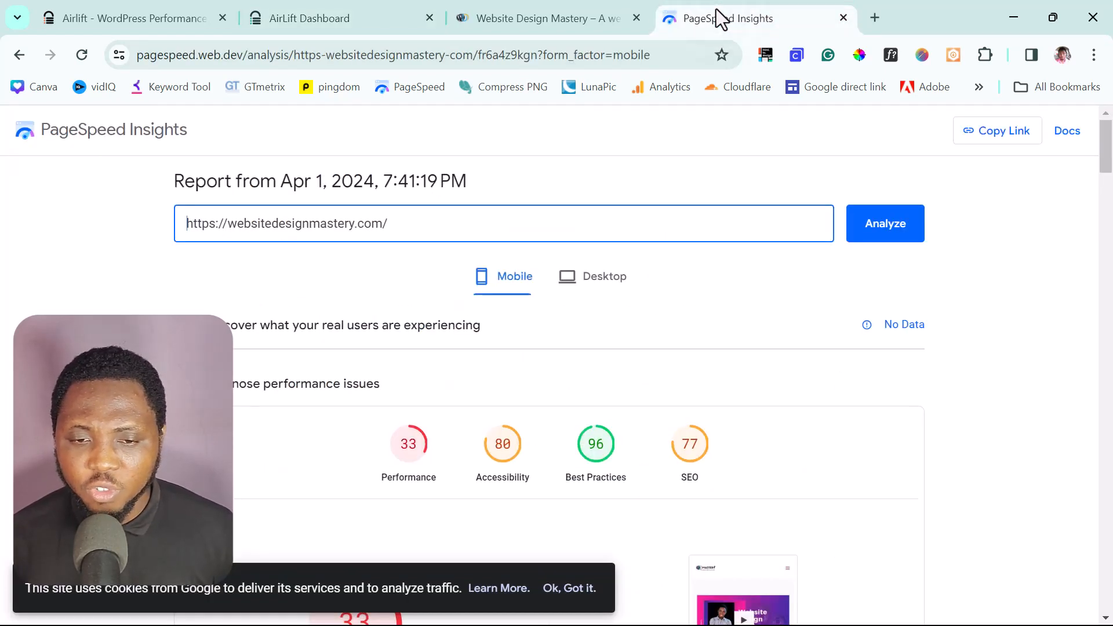
left_click(544, 54)
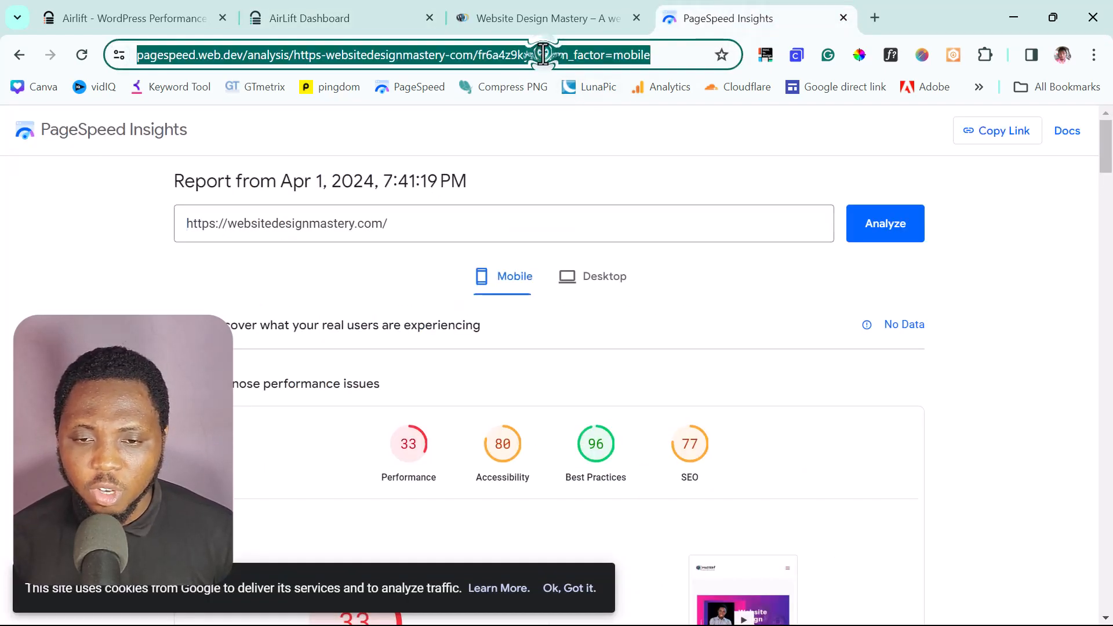
right_click(544, 55)
left_click(598, 215)
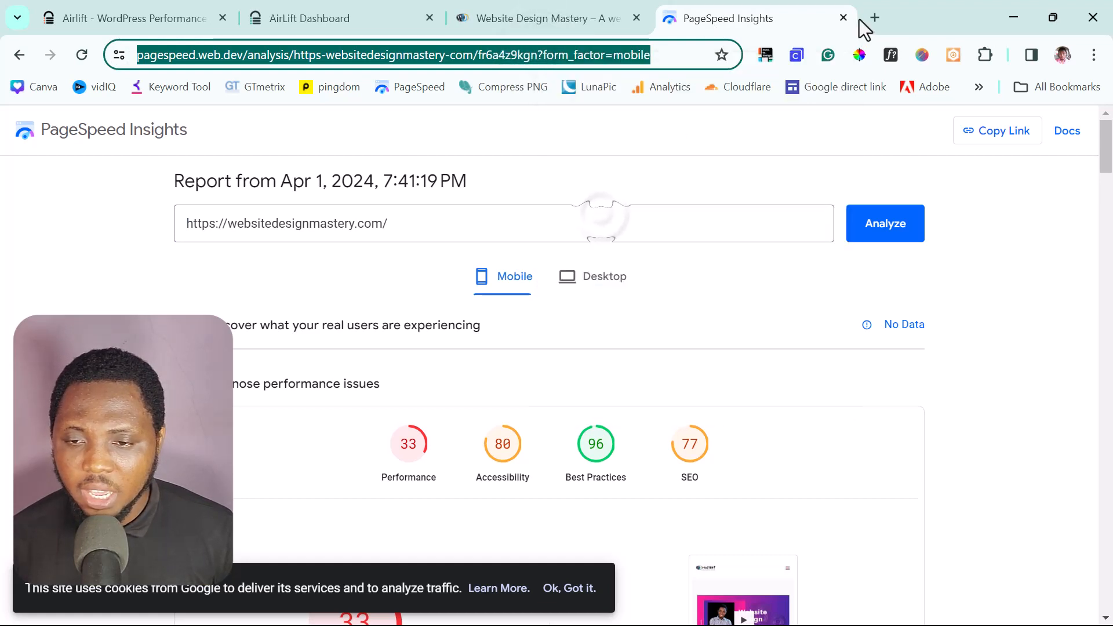
left_click(882, 16)
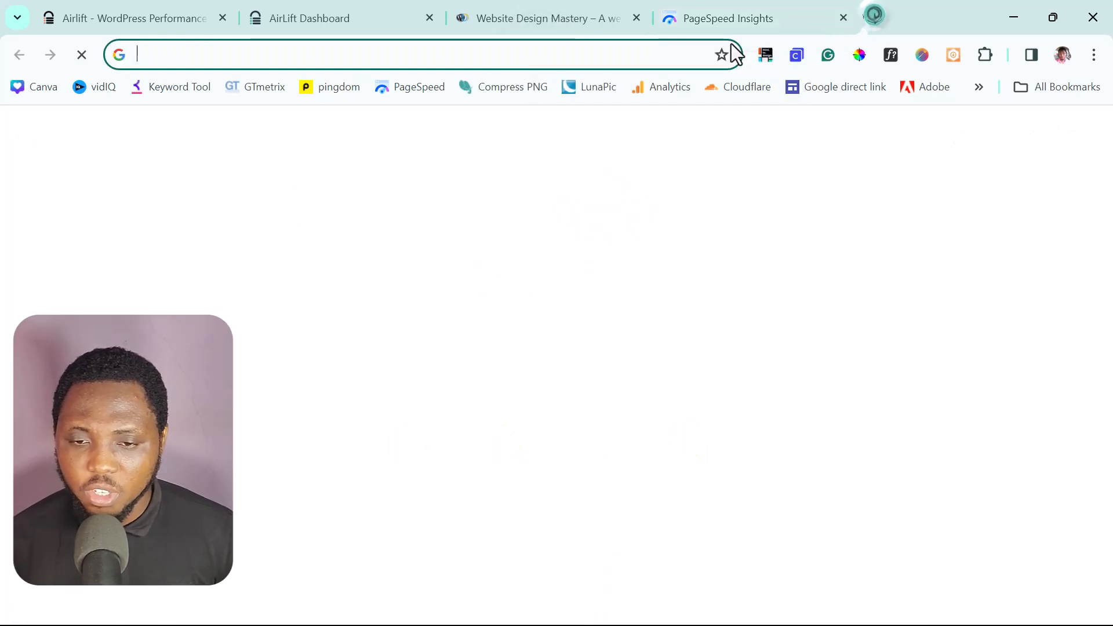
right_click(437, 54)
left_click(502, 226)
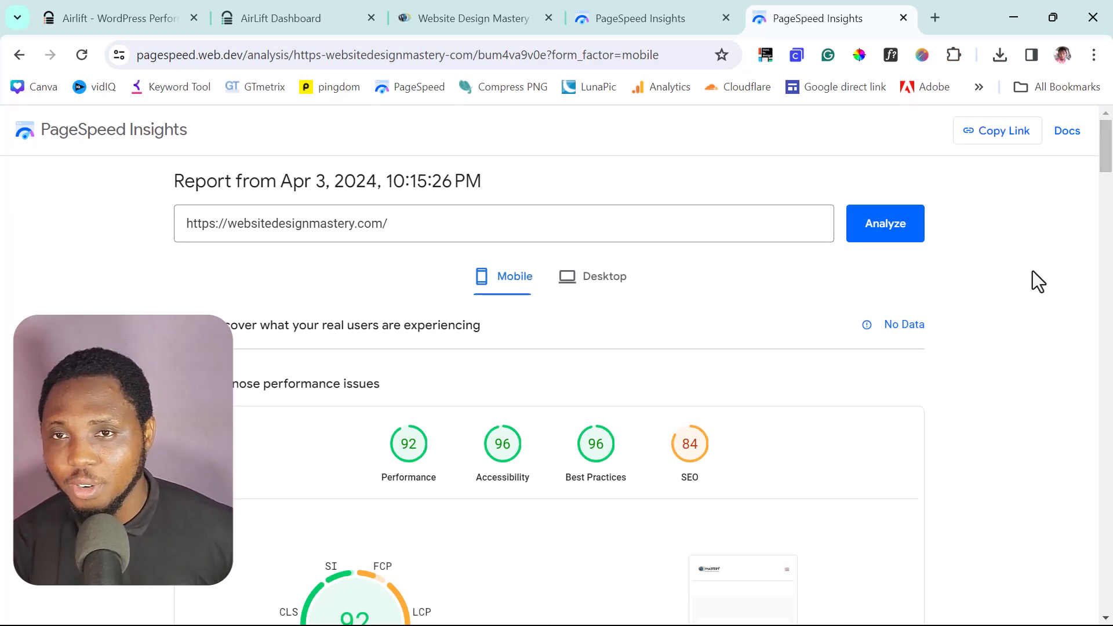
Examine the mobile category scores and performance metrics in the new PageSpeed Insights report
scroll(1032, 270, "down", 4)
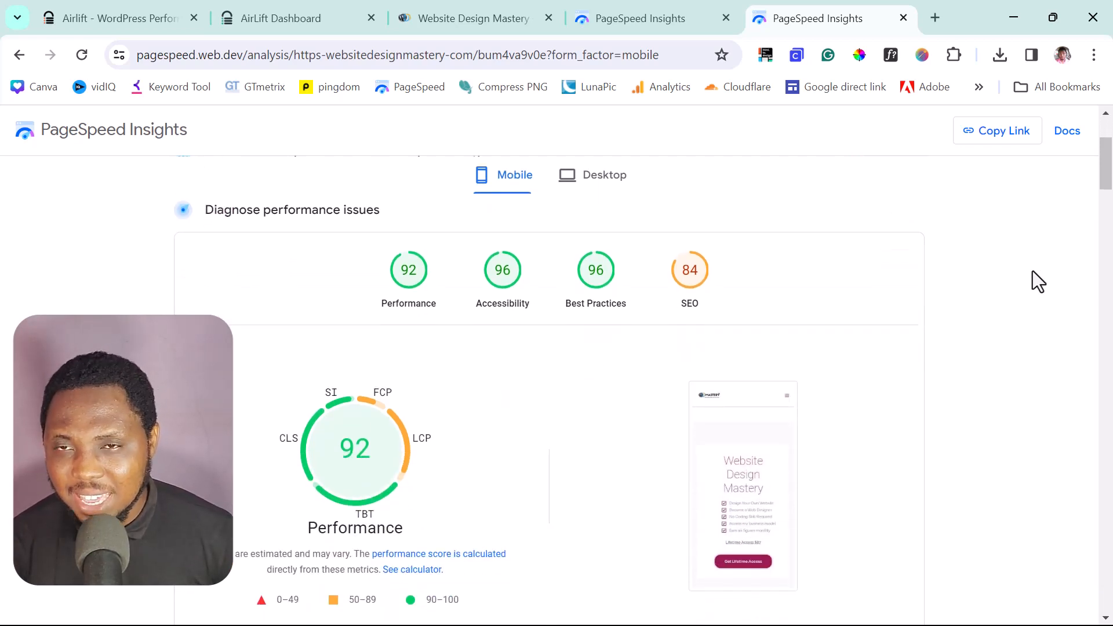
scroll(1032, 270, "up", 2)
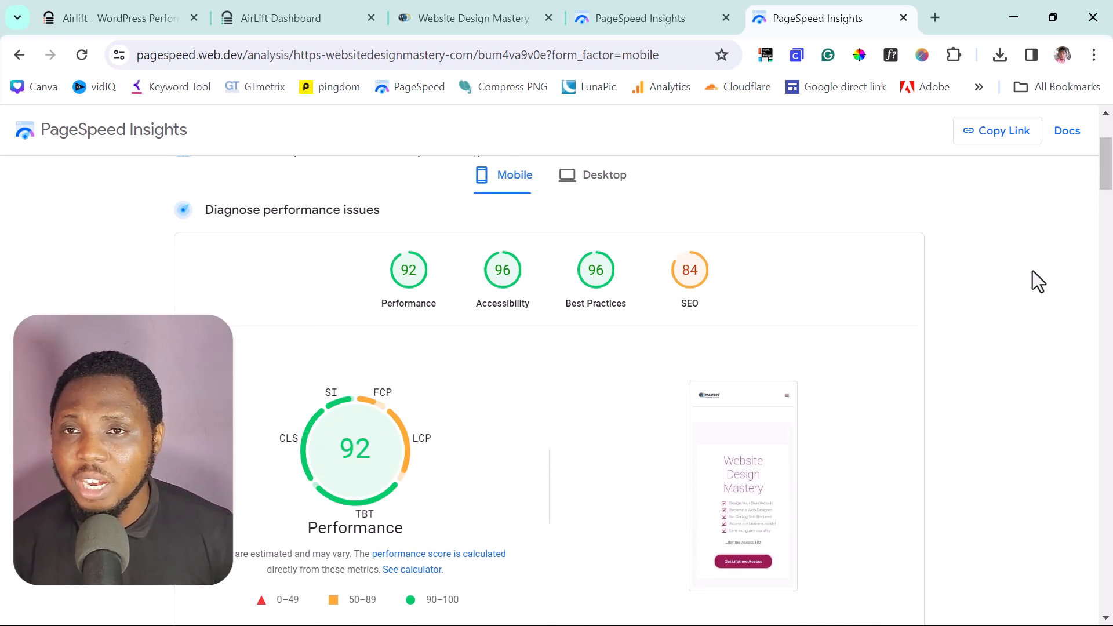
scroll(1033, 272, "down", 5)
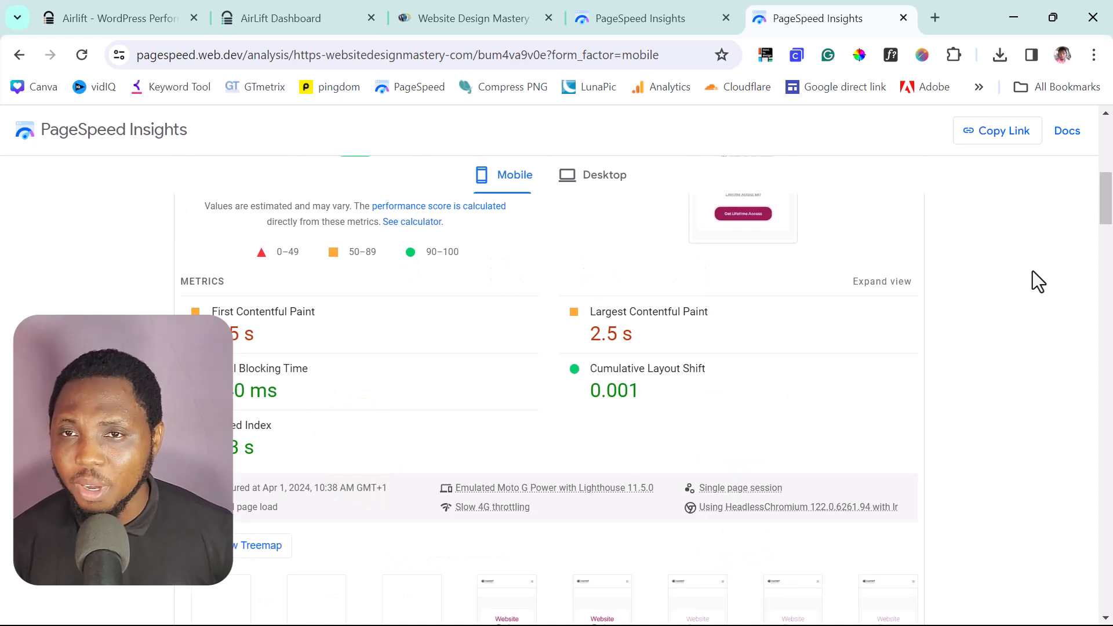
scroll(1032, 270, "up", 6)
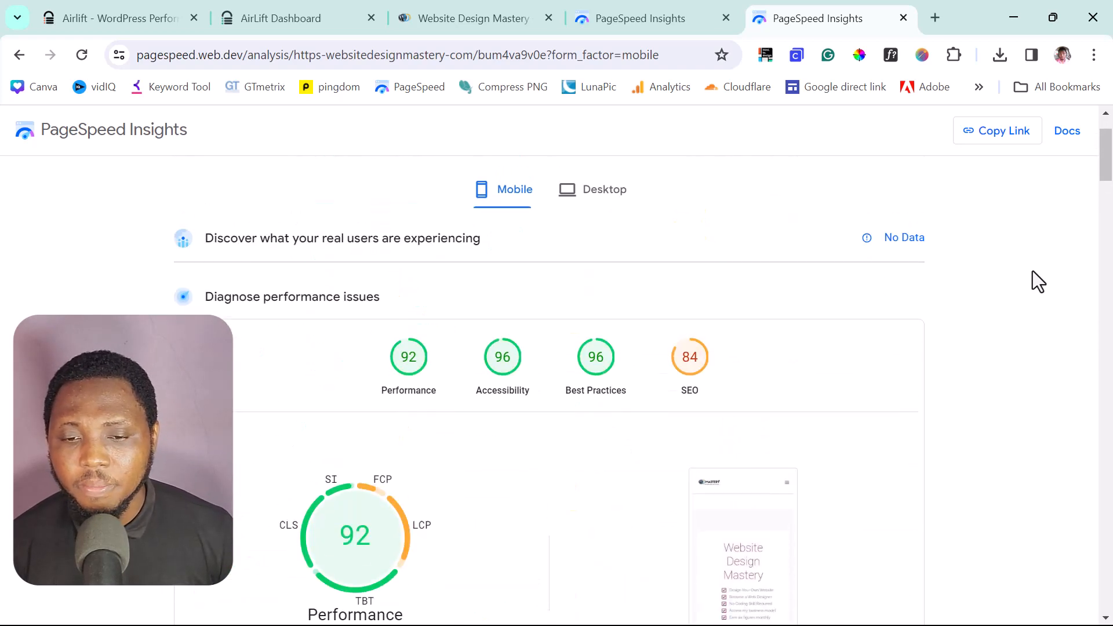
scroll(1031, 270, "down", 1)
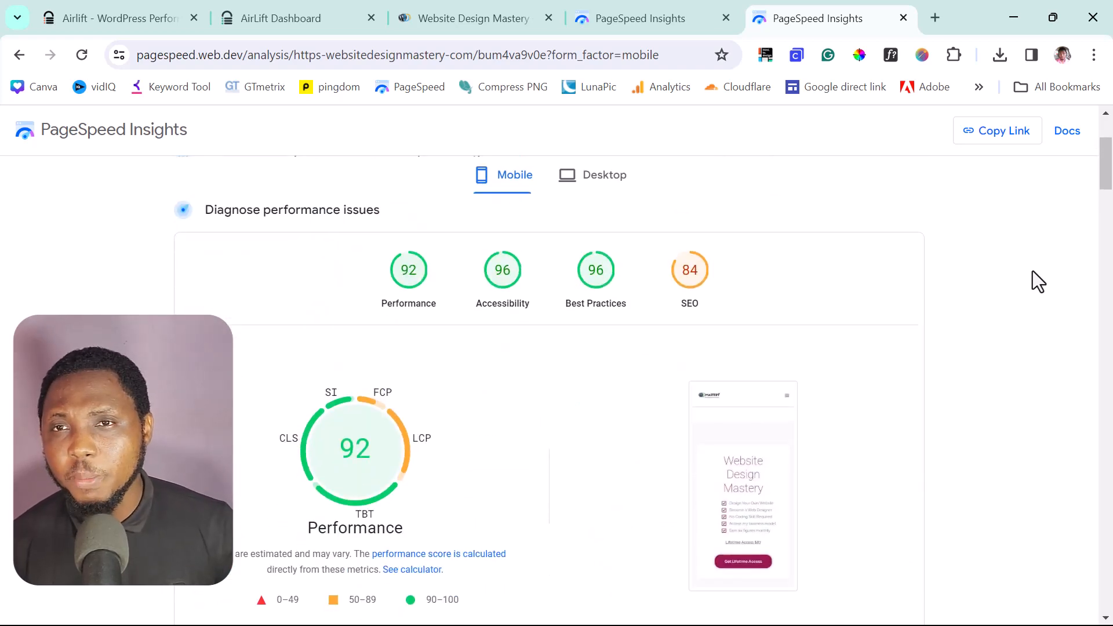